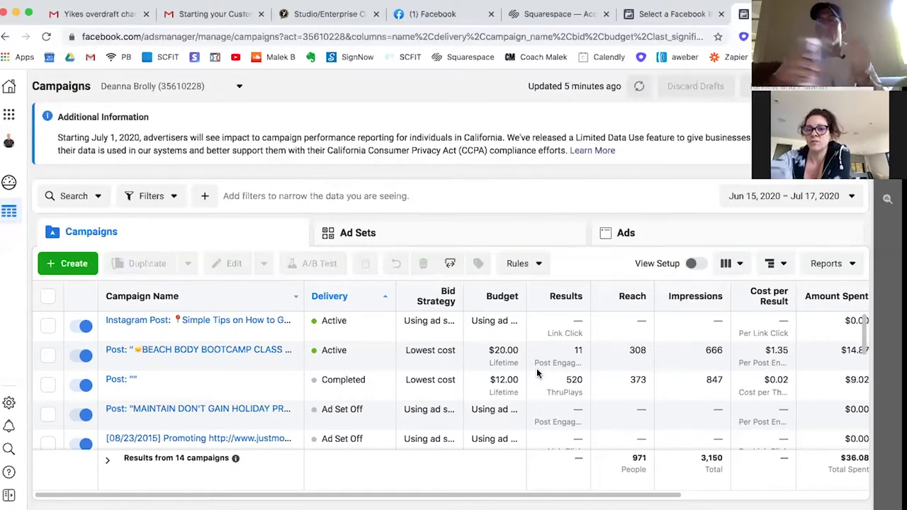
Create a new campaign with Conversions as its objective, then select the default campaign name.
{"action": "left_click", "coordinate": [62, 263]}
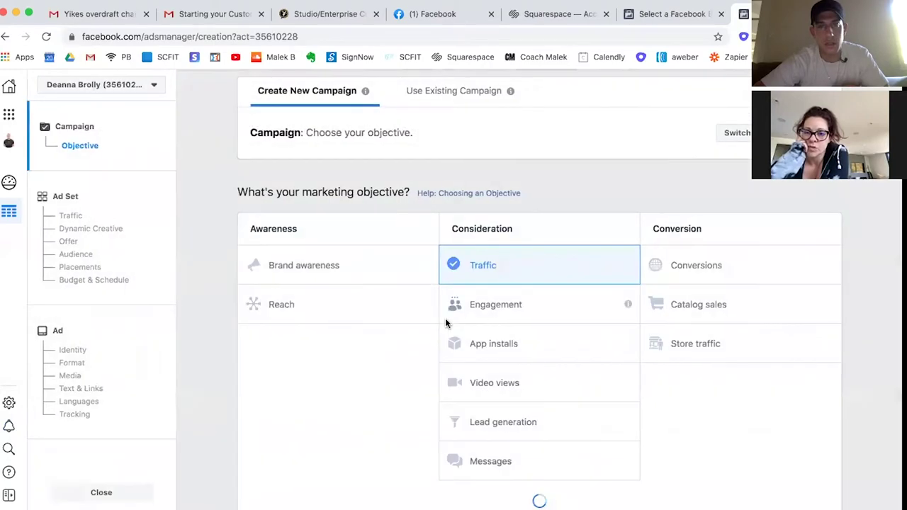
{"action": "left_click", "coordinate": [691, 278]}
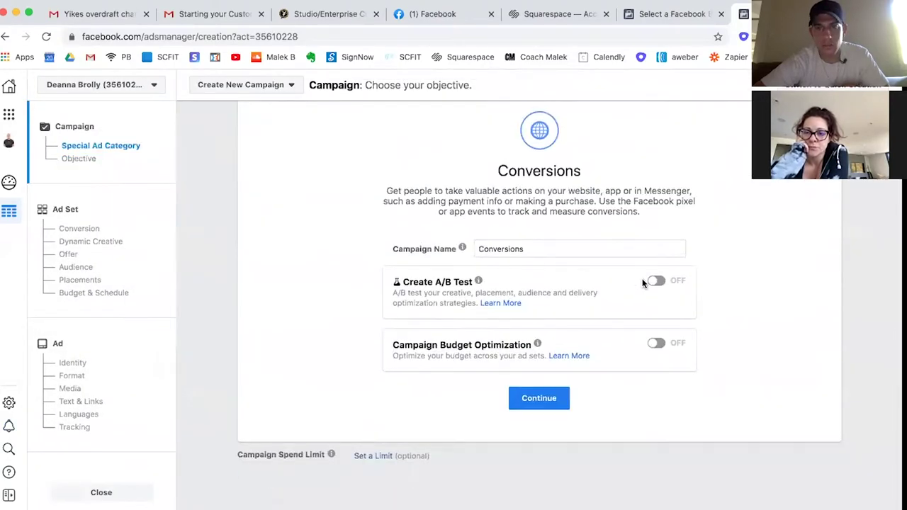
{"action": "double_click", "coordinate": [487, 245]}
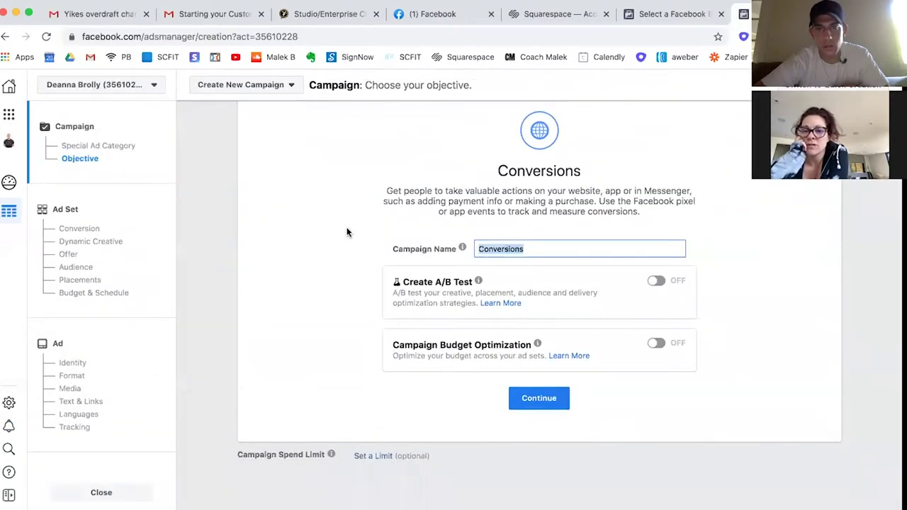
{"action": "scroll", "coordinate": [347, 231], "scroll_direction": "up", "scroll_amount": 5}
{"action": "scroll", "coordinate": [347, 231], "scroll_direction": "down", "scroll_amount": 1}
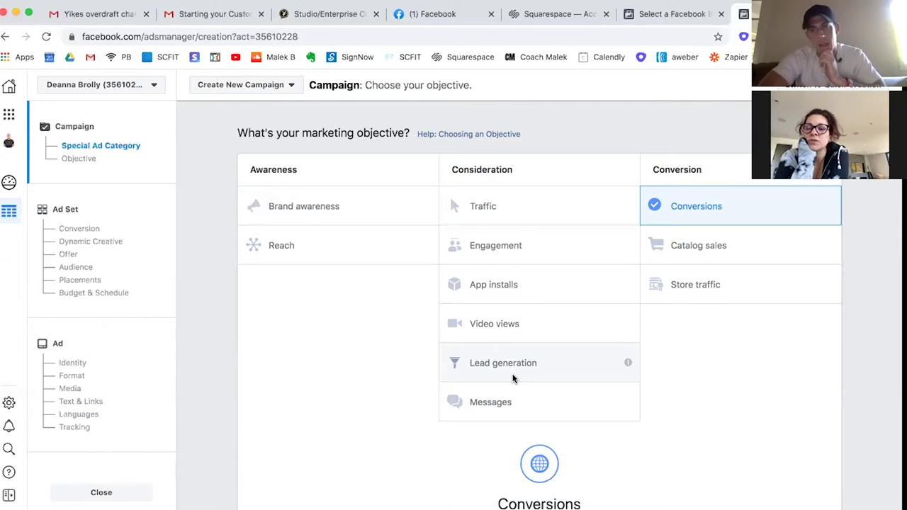
Name the campaign 'TOF - 30-day Jump Start - AUTO' and continue to the ad set.
{"action": "scroll", "coordinate": [377, 411], "scroll_direction": "down", "scroll_amount": 3}
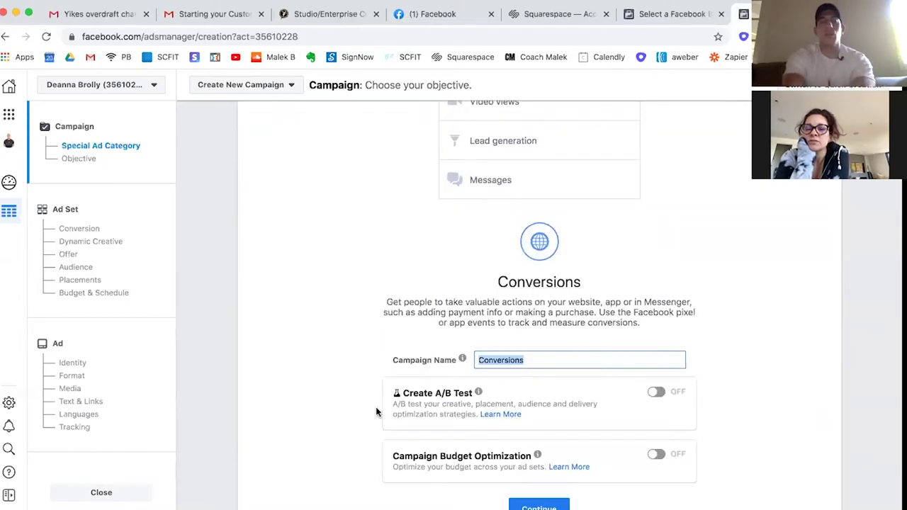
{"action": "type", "text": "TOF"}
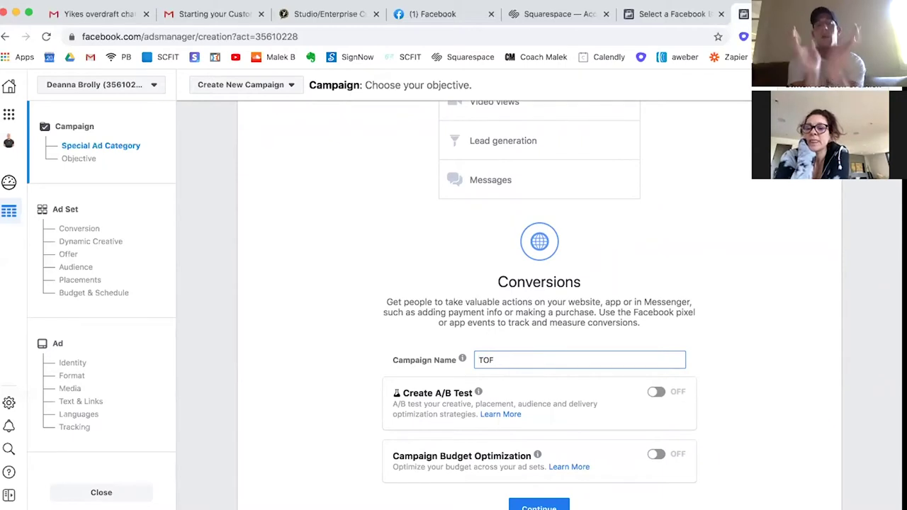
{"action": "type", "text": " -"}
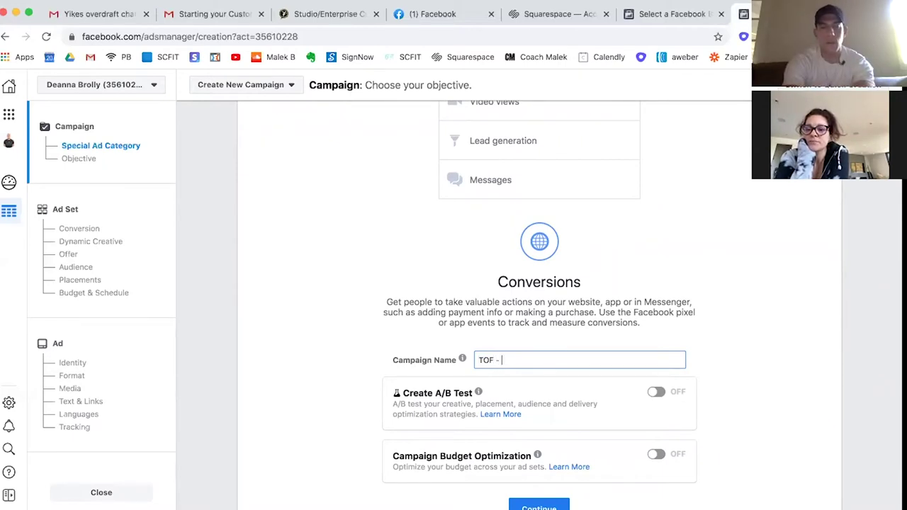
{"action": "scroll", "coordinate": [538, 298], "scroll_direction": "down", "scroll_amount": 1}
{"action": "type", "text": "30-day Jump Start - AUTO"}
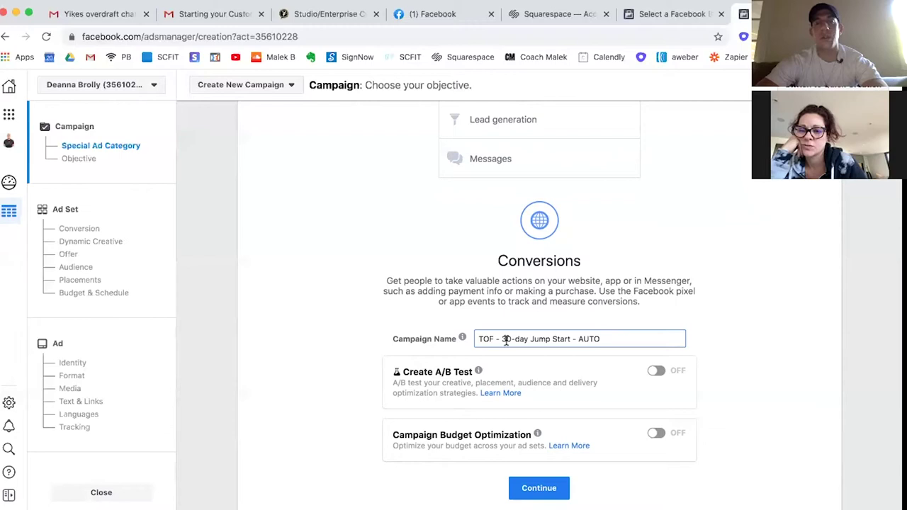
{"action": "left_click_drag", "start_coordinate": [501, 339], "coordinate": [569, 339]}
{"action": "double_click", "coordinate": [588, 339]}
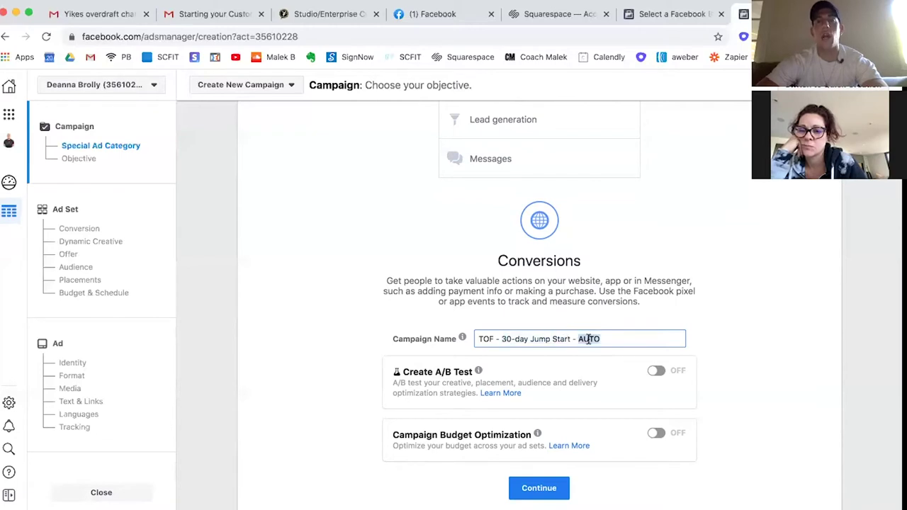
{"action": "left_click", "coordinate": [613, 336]}
{"action": "scroll", "coordinate": [567, 428], "scroll_direction": "down", "scroll_amount": 2}
{"action": "scroll", "coordinate": [566, 428], "scroll_direction": "up", "scroll_amount": 1}
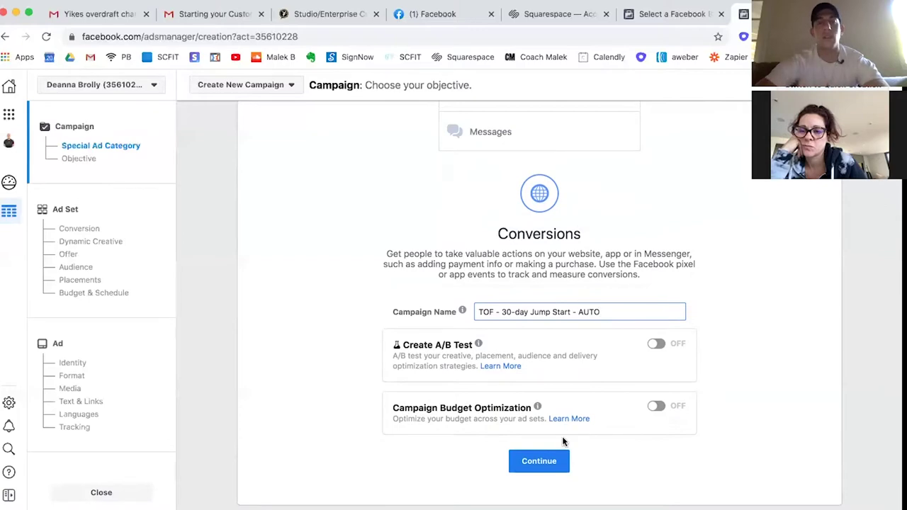
{"action": "left_click", "coordinate": [539, 462]}
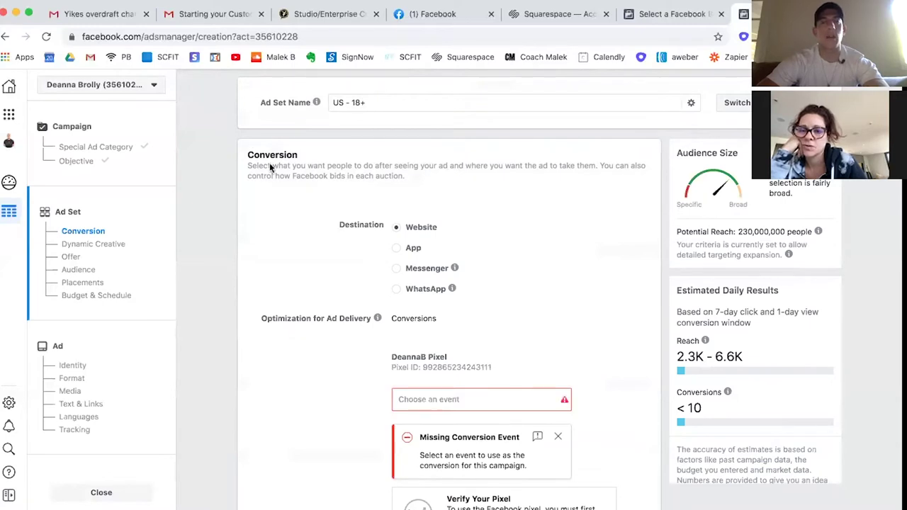
Rename the ad set to 'Jump start TOF'.
{"action": "left_click", "coordinate": [372, 102]}
{"action": "key", "text": "super+a"}
{"action": "type", "text": "Ju"}
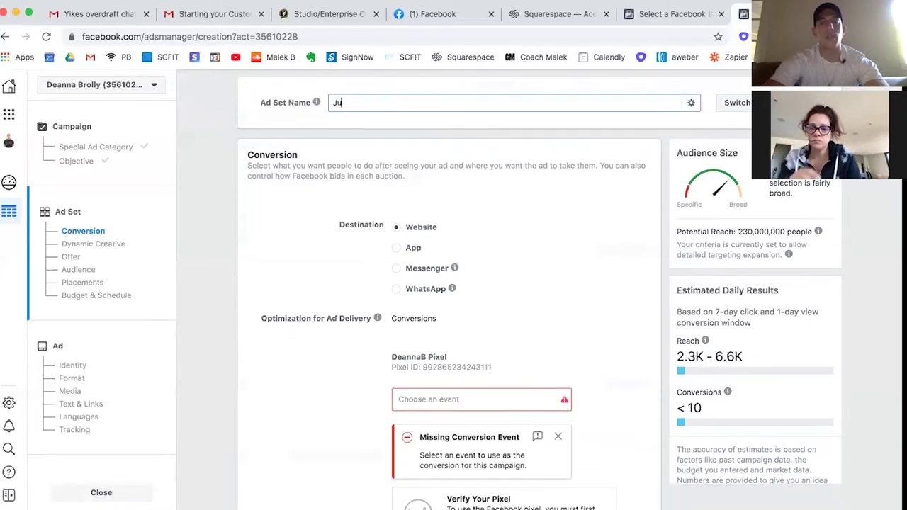
{"action": "type", "text": "mp start"}
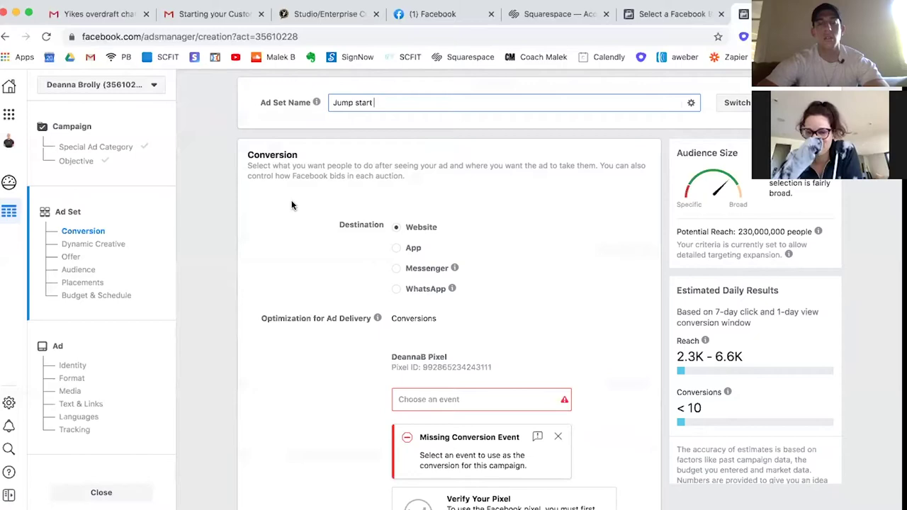
{"action": "type", "text": " TOF"}
{"action": "scroll", "coordinate": [239, 298], "scroll_direction": "down", "scroll_amount": 2}
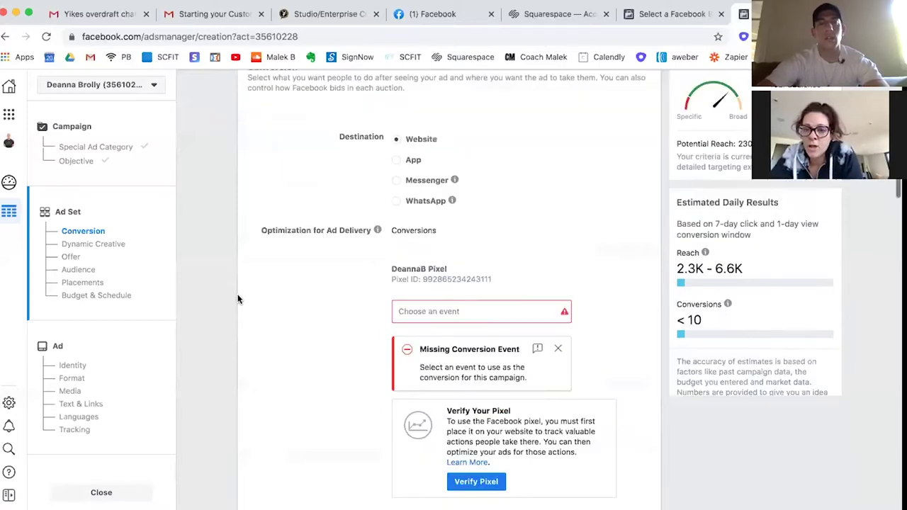
{"action": "scroll", "coordinate": [397, 191], "scroll_direction": "up", "scroll_amount": 2}
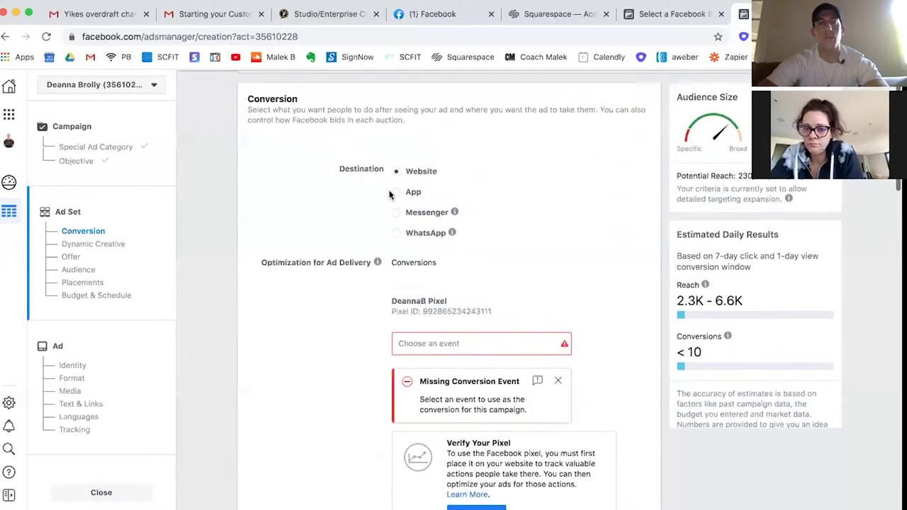
From the conversion event list, choose to define a new custom conversion.
{"action": "scroll", "coordinate": [441, 247], "scroll_direction": "down", "scroll_amount": 2}
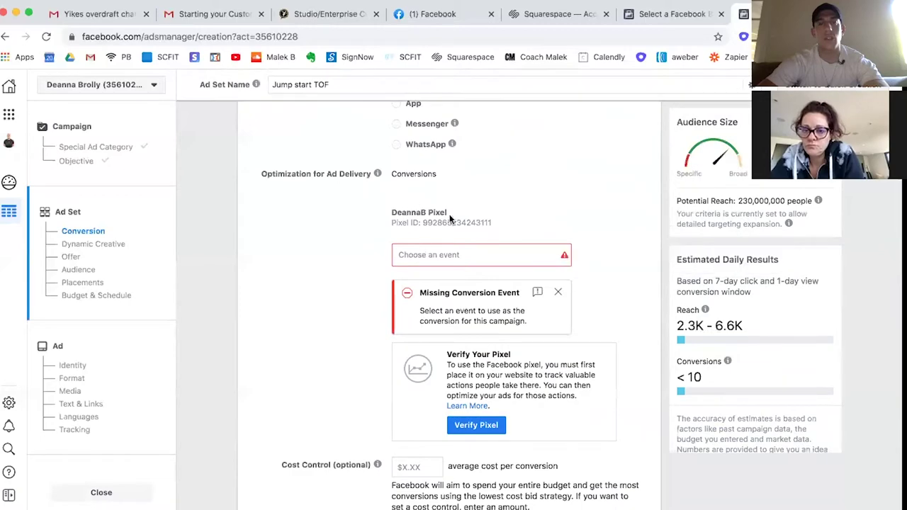
{"action": "left_click", "coordinate": [430, 255]}
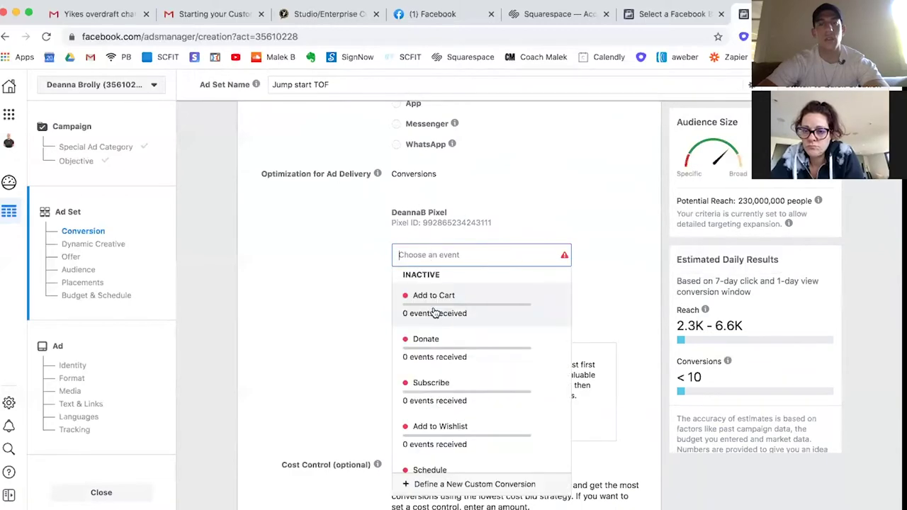
{"action": "scroll", "coordinate": [341, 314], "scroll_direction": "down", "scroll_amount": 2}
{"action": "scroll", "coordinate": [464, 340], "scroll_direction": "down", "scroll_amount": 5}
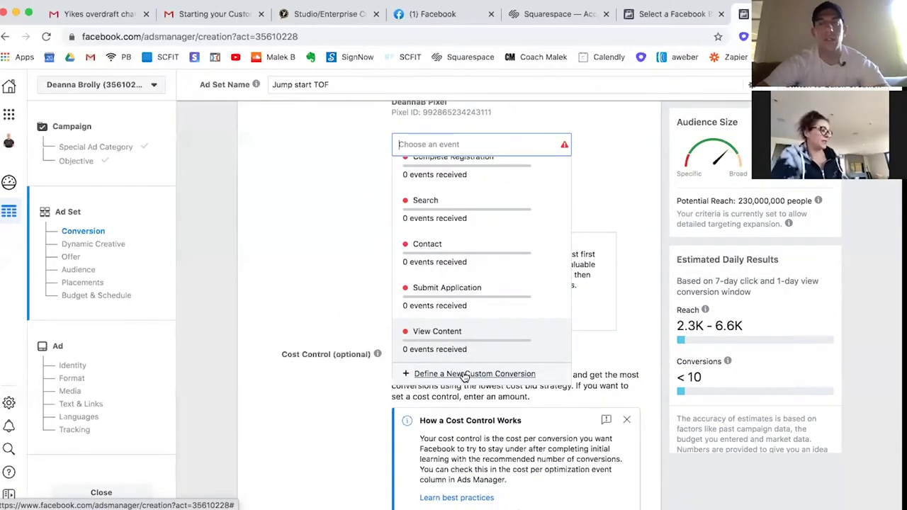
{"action": "left_click", "coordinate": [464, 375]}
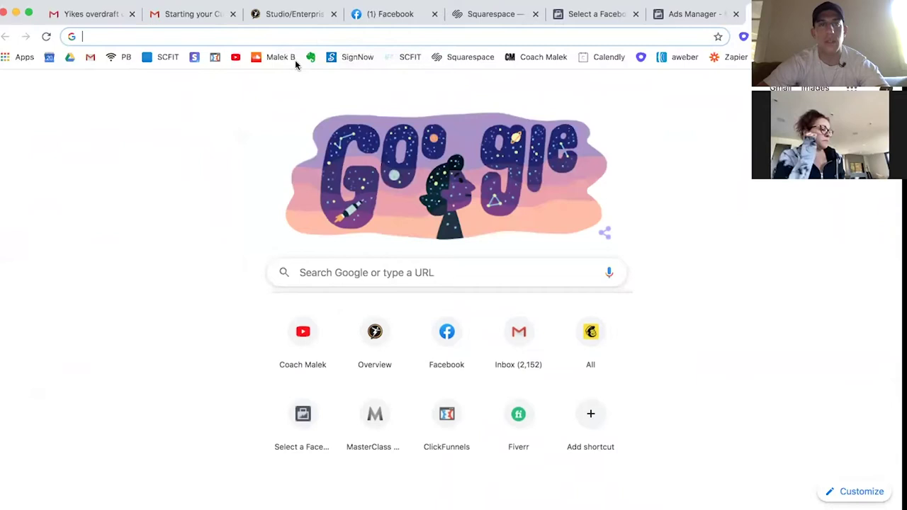
Open the 30 DAY FIT N FIERCE FAT LOSS PROGRAM funnel in ClickFunnels, then return to Ads Manager.
{"action": "left_click", "coordinate": [215, 57]}
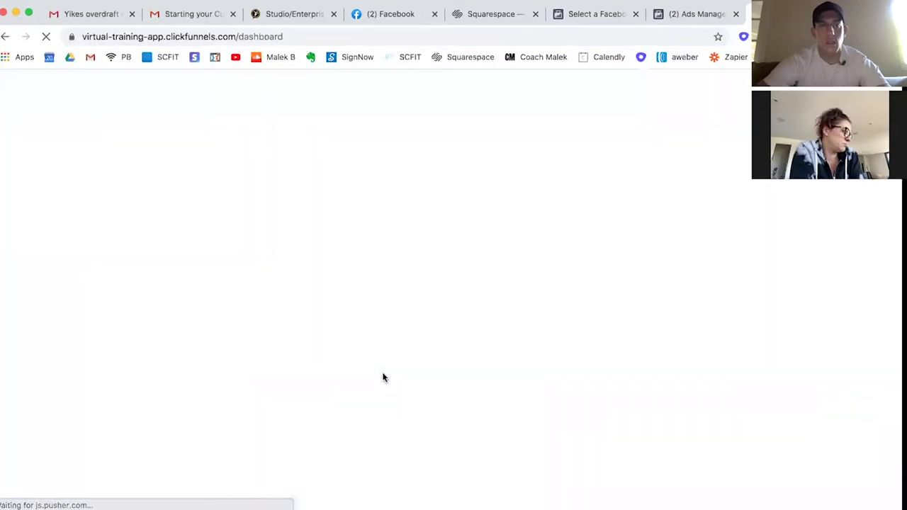
{"action": "mouse_move", "coordinate": [439, 85]}
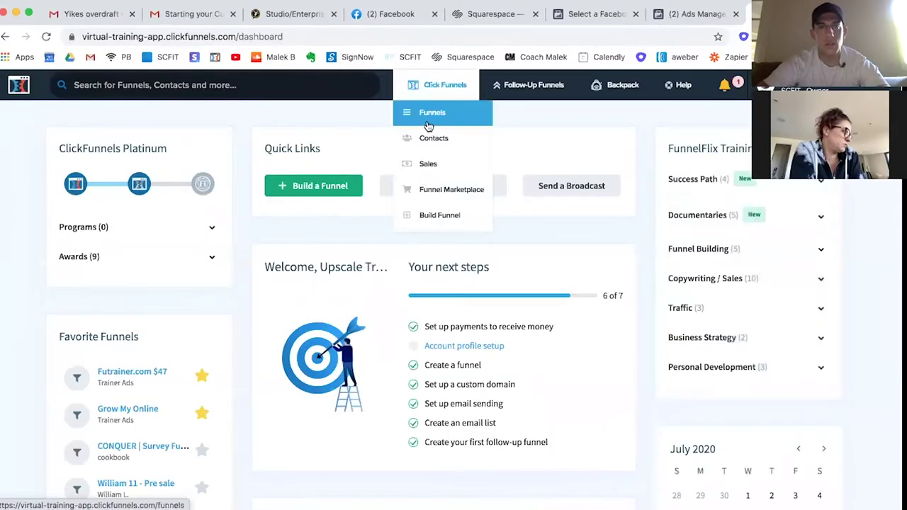
{"action": "left_click", "coordinate": [428, 125]}
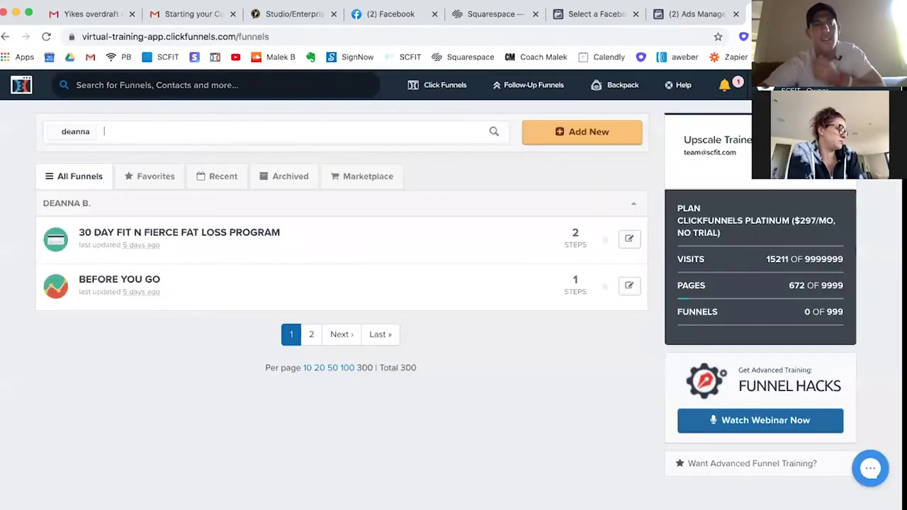
{"action": "left_click", "coordinate": [234, 242]}
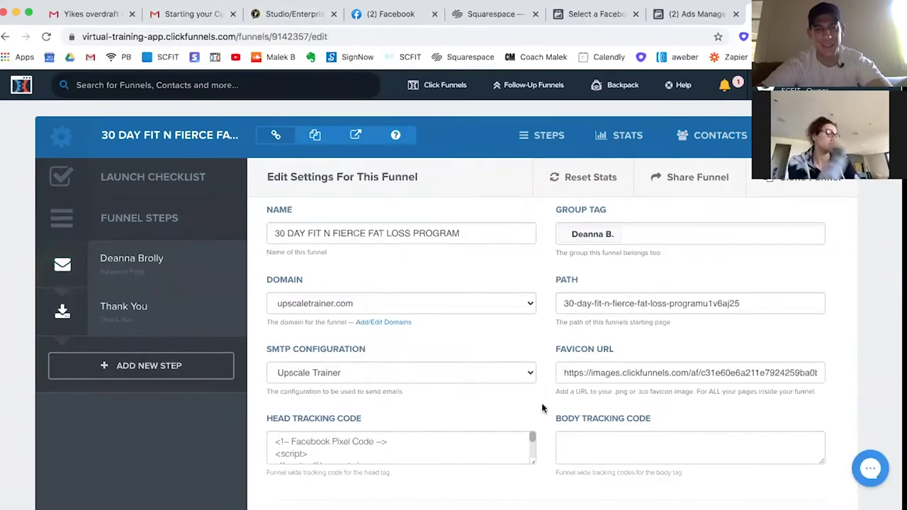
{"action": "key", "text": "ctrl+shift+Tab"}
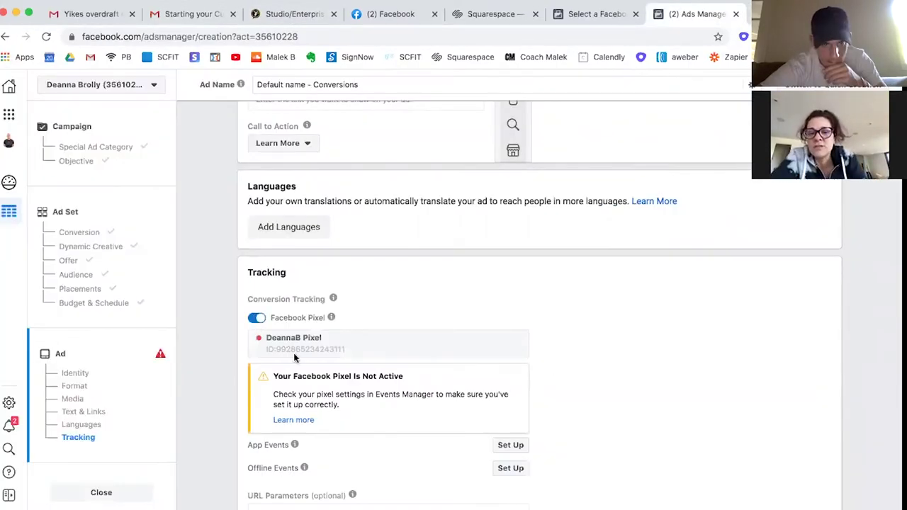
On the Business Manager selection page, search businesses for 'dea', then reload to clear the search.
{"action": "key", "text": "ctrl+shift+Tab"}
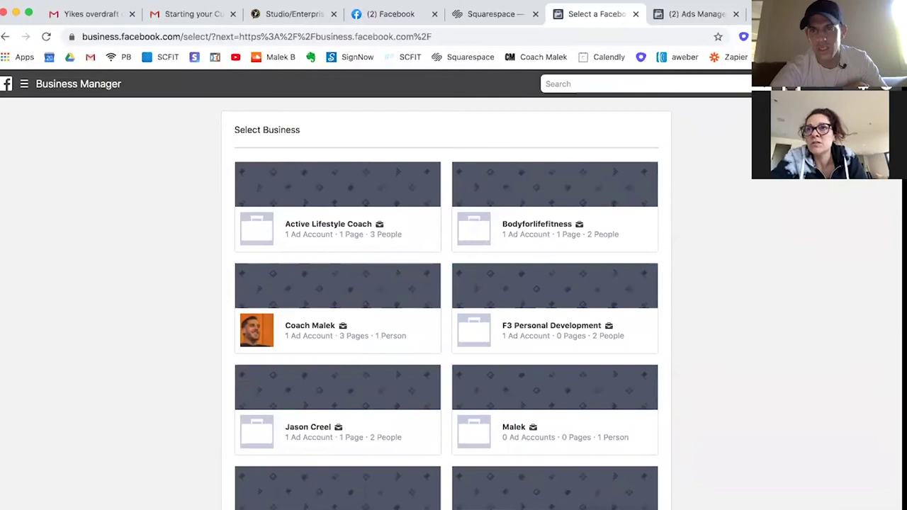
{"action": "left_click", "coordinate": [604, 84]}
{"action": "type", "text": "j"}
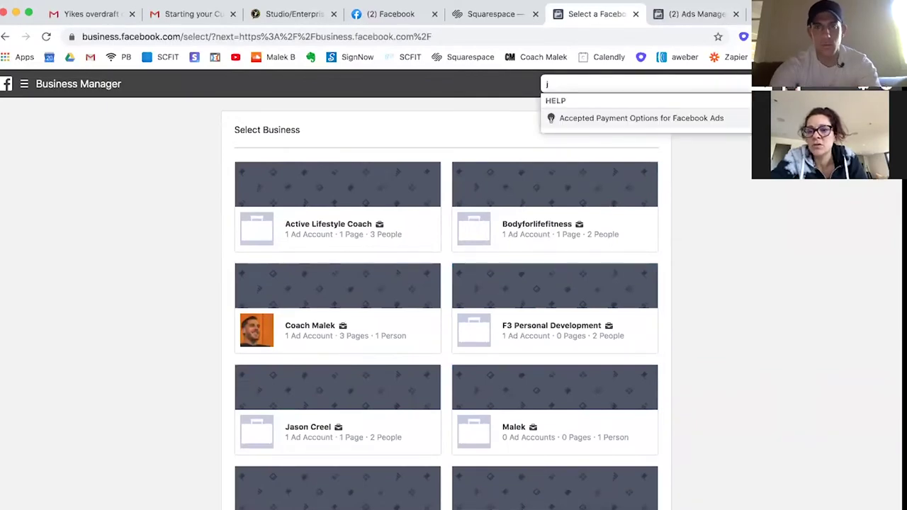
{"action": "key", "text": "BackSpace"}
{"action": "type", "text": "dea"}
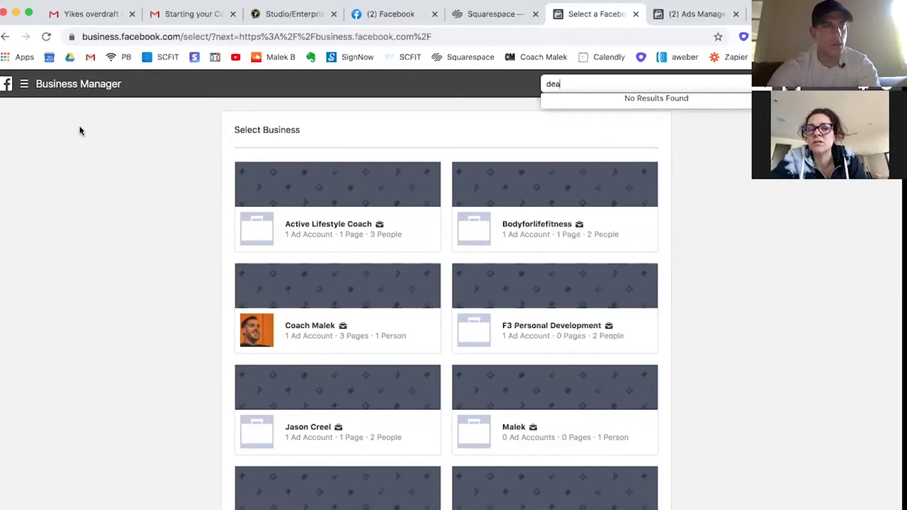
{"action": "left_click", "coordinate": [6, 84]}
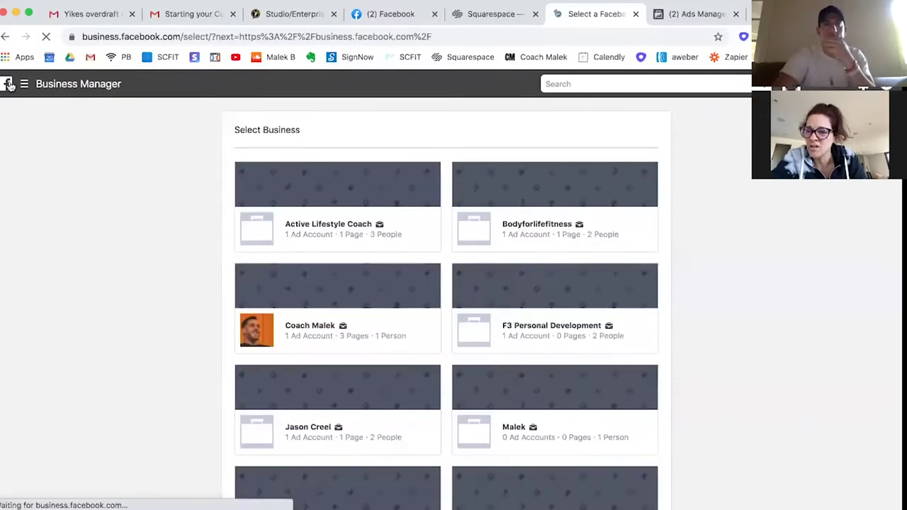
{"action": "scroll", "coordinate": [147, 358], "scroll_direction": "down", "scroll_amount": 3}
{"action": "scroll", "coordinate": [147, 357], "scroll_direction": "down", "scroll_amount": 2}
{"action": "scroll", "coordinate": [147, 357], "scroll_direction": "up", "scroll_amount": 5}
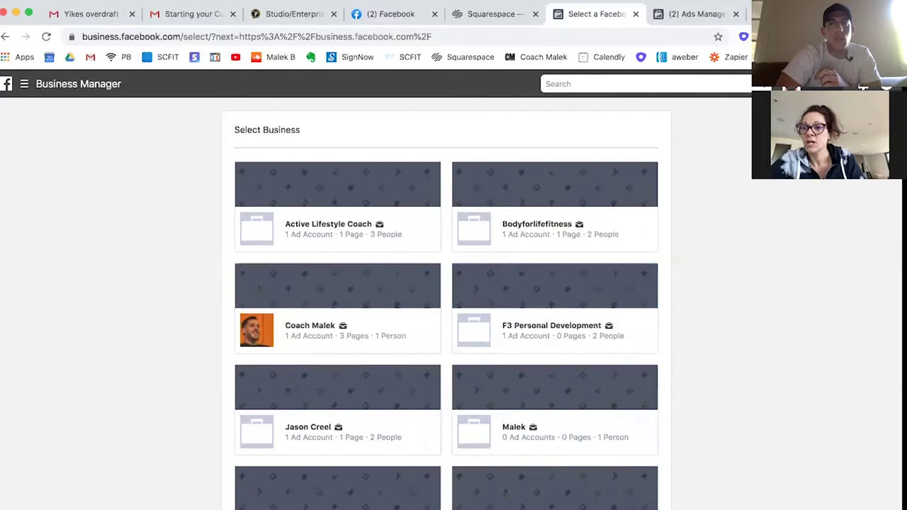
Browse the list of available businesses in the top-right business switcher.
{"action": "left_click", "coordinate": [829, 84]}
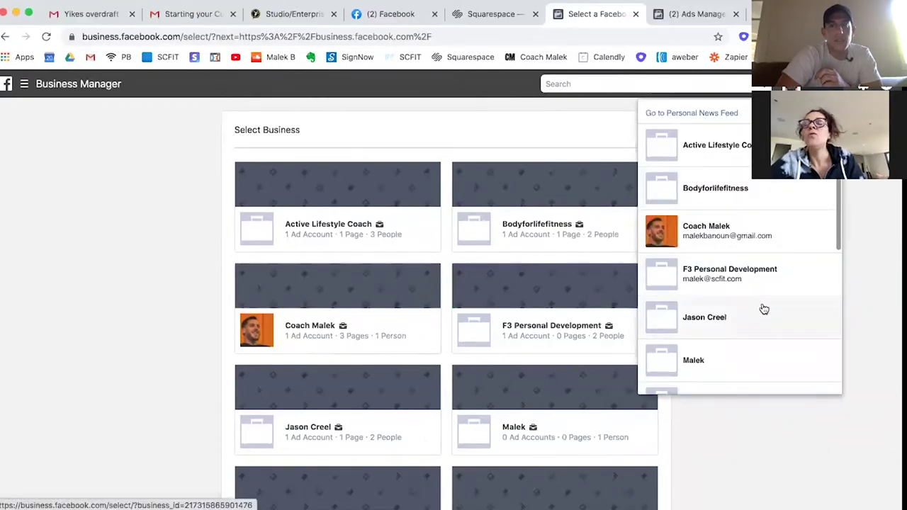
{"action": "scroll", "coordinate": [764, 309], "scroll_direction": "down", "scroll_amount": 3}
{"action": "scroll", "coordinate": [764, 309], "scroll_direction": "down", "scroll_amount": 5}
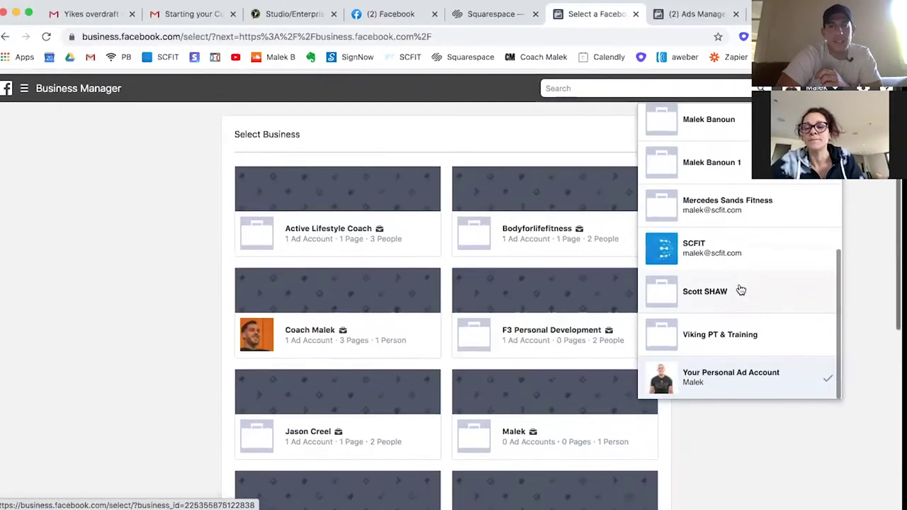
{"action": "scroll", "coordinate": [724, 264], "scroll_direction": "up", "scroll_amount": 10}
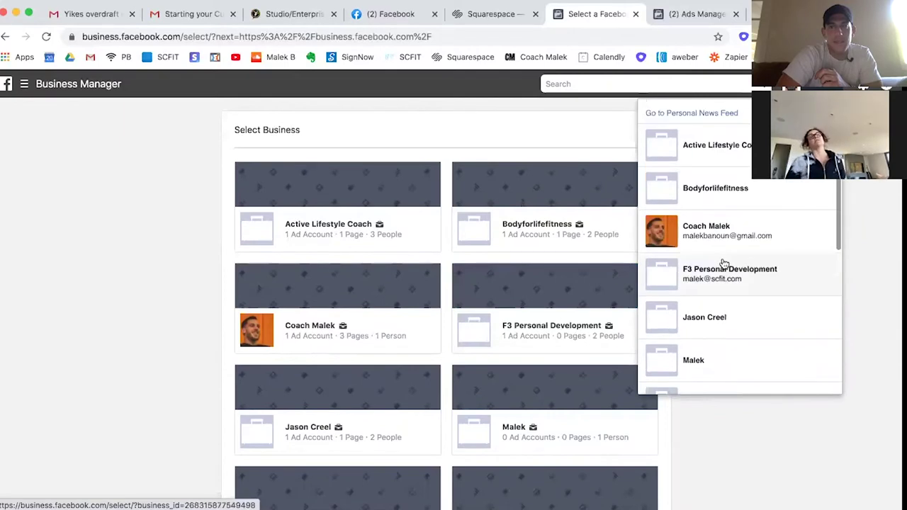
{"action": "scroll", "coordinate": [724, 264], "scroll_direction": "down", "scroll_amount": 10}
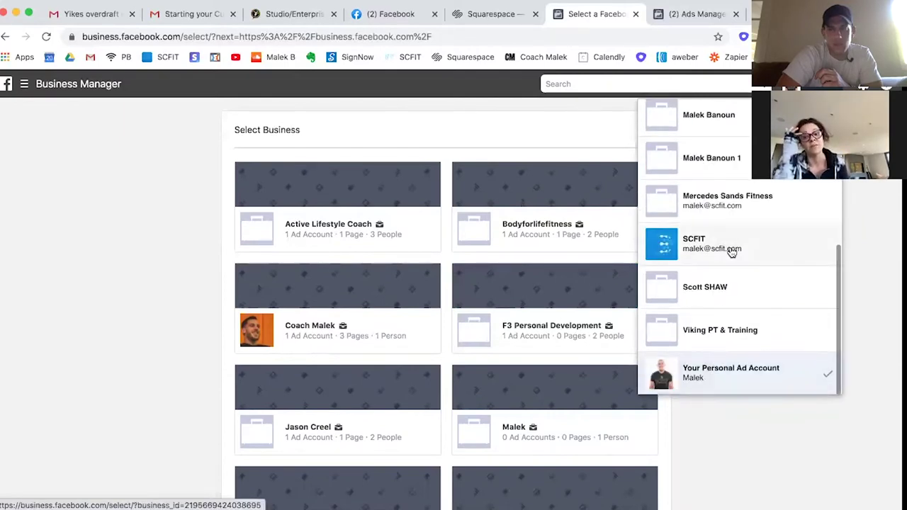
{"action": "scroll", "coordinate": [731, 253], "scroll_direction": "up", "scroll_amount": 10}
{"action": "scroll", "coordinate": [730, 264], "scroll_direction": "down", "scroll_amount": 10}
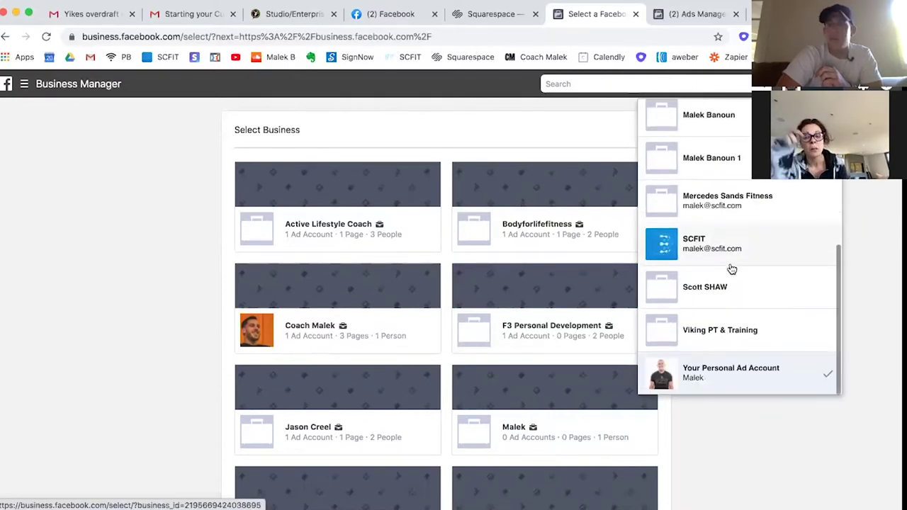
{"action": "scroll", "coordinate": [731, 269], "scroll_direction": "up", "scroll_amount": 10}
Return to the ad draft and go to the Audiences page from the left menu.
{"action": "key", "text": "ctrl+Tab"}
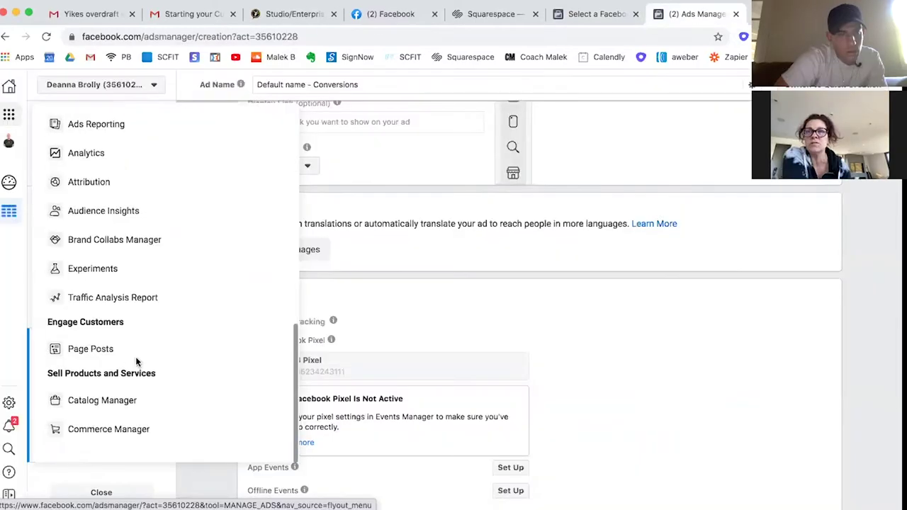
{"action": "scroll", "coordinate": [135, 356], "scroll_direction": "up", "scroll_amount": 5}
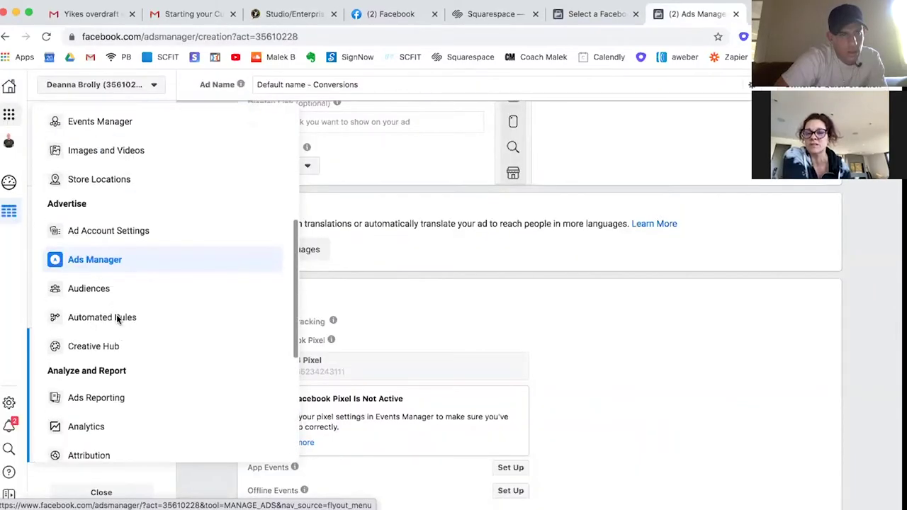
{"action": "scroll", "coordinate": [116, 314], "scroll_direction": "up", "scroll_amount": 4}
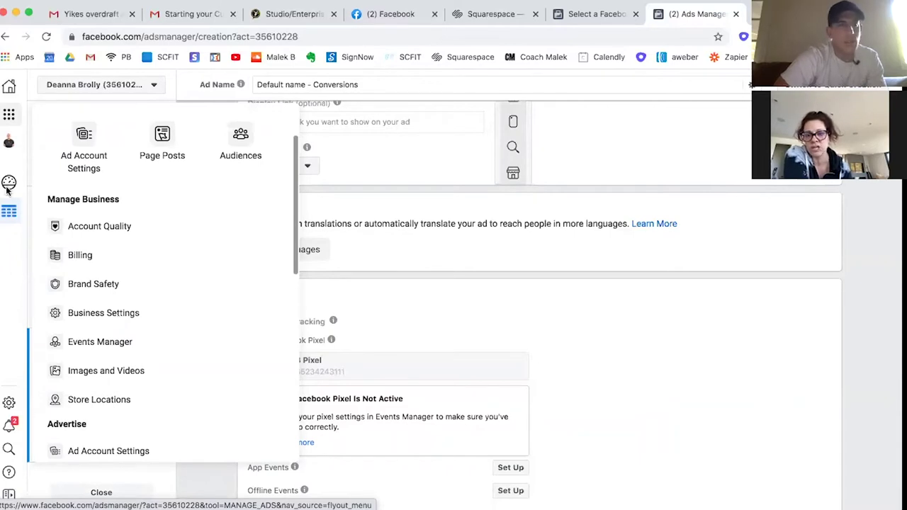
{"action": "scroll", "coordinate": [148, 350], "scroll_direction": "down", "scroll_amount": 1}
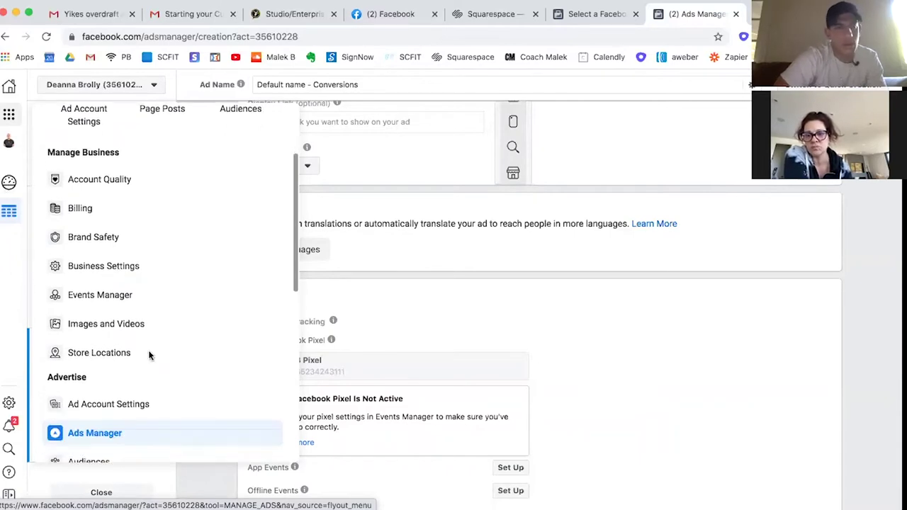
{"action": "scroll", "coordinate": [148, 352], "scroll_direction": "down", "scroll_amount": 2}
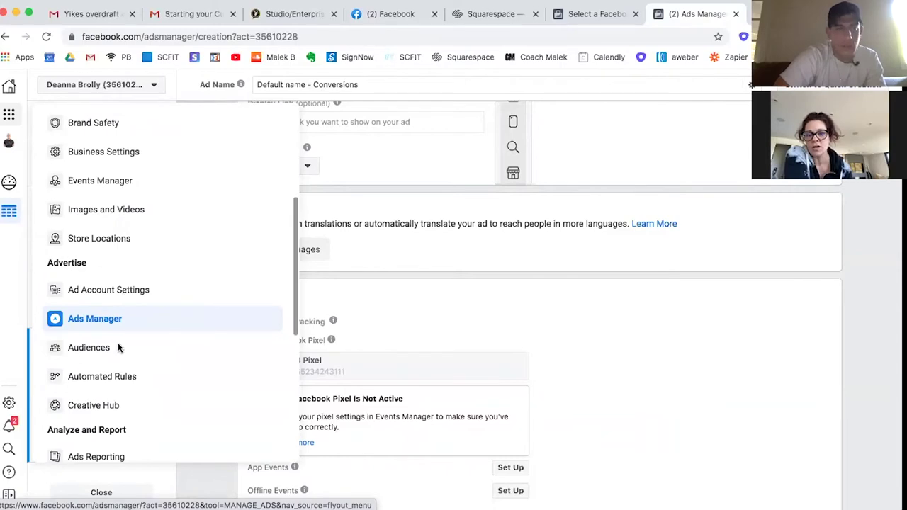
{"action": "scroll", "coordinate": [117, 342], "scroll_direction": "down", "scroll_amount": 3}
{"action": "scroll", "coordinate": [121, 269], "scroll_direction": "up", "scroll_amount": 1}
{"action": "left_click", "coordinate": [121, 238]}
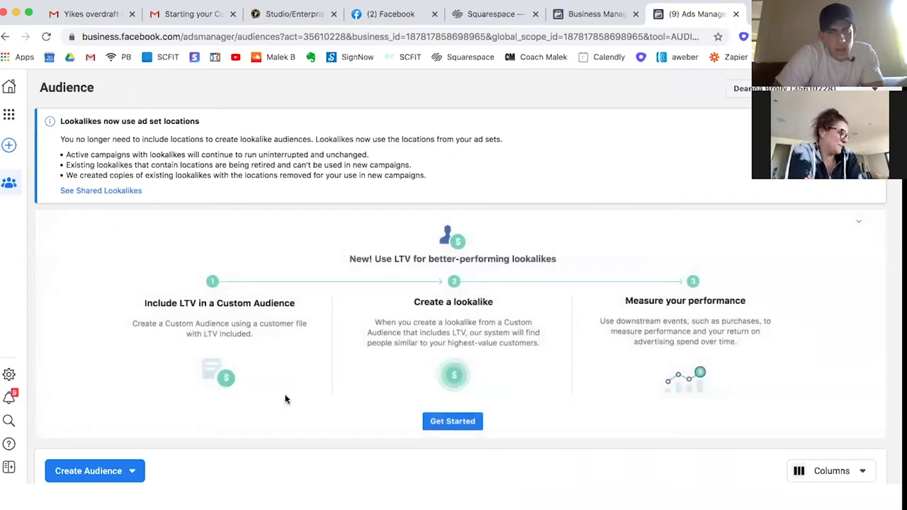
Bring up the full list of business tools and look through it.
{"action": "left_click", "coordinate": [10, 118]}
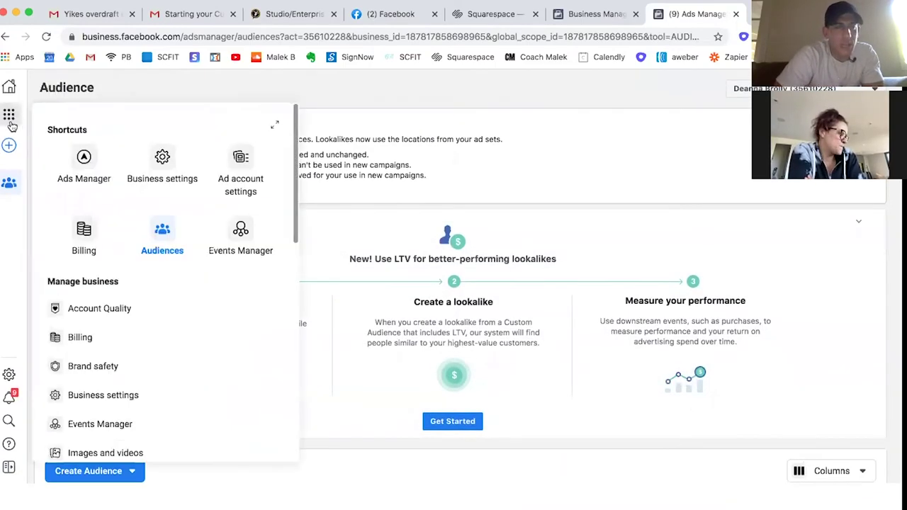
{"action": "scroll", "coordinate": [193, 333], "scroll_direction": "down", "scroll_amount": 5}
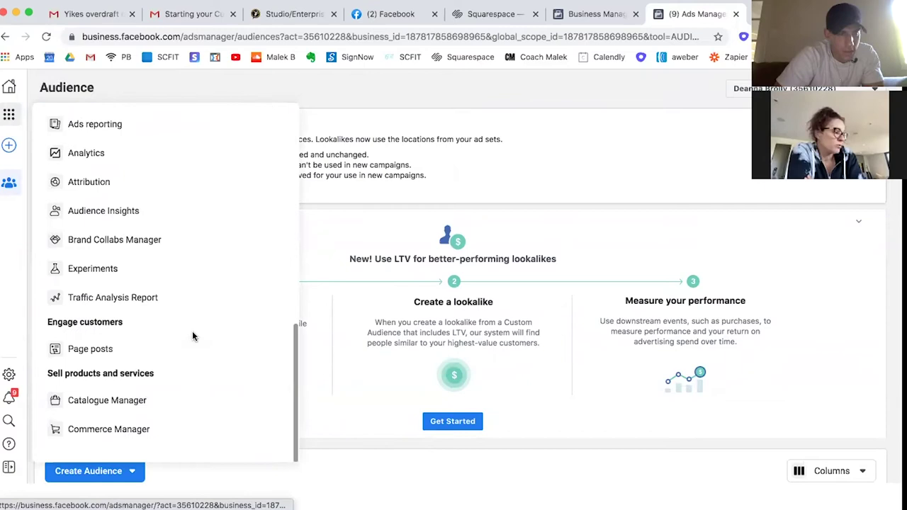
{"action": "scroll", "coordinate": [141, 253], "scroll_direction": "up", "scroll_amount": 1}
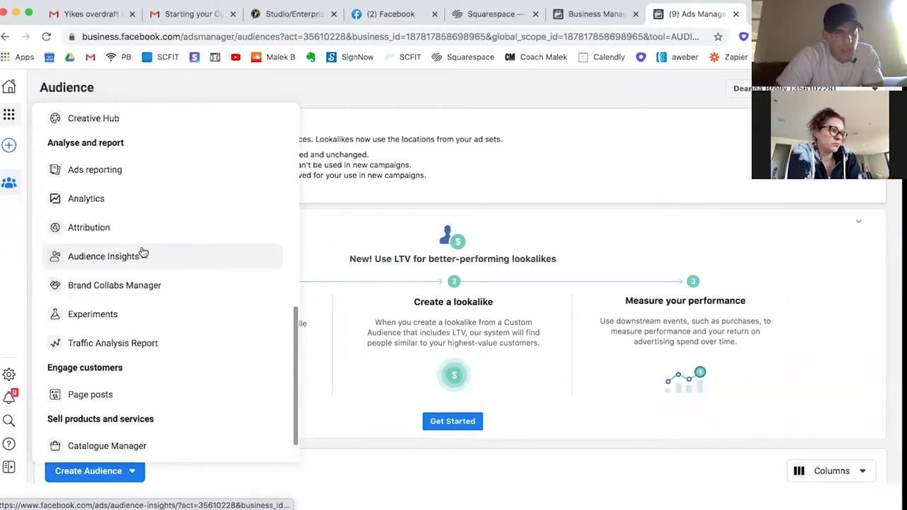
{"action": "scroll", "coordinate": [142, 285], "scroll_direction": "up", "scroll_amount": 1}
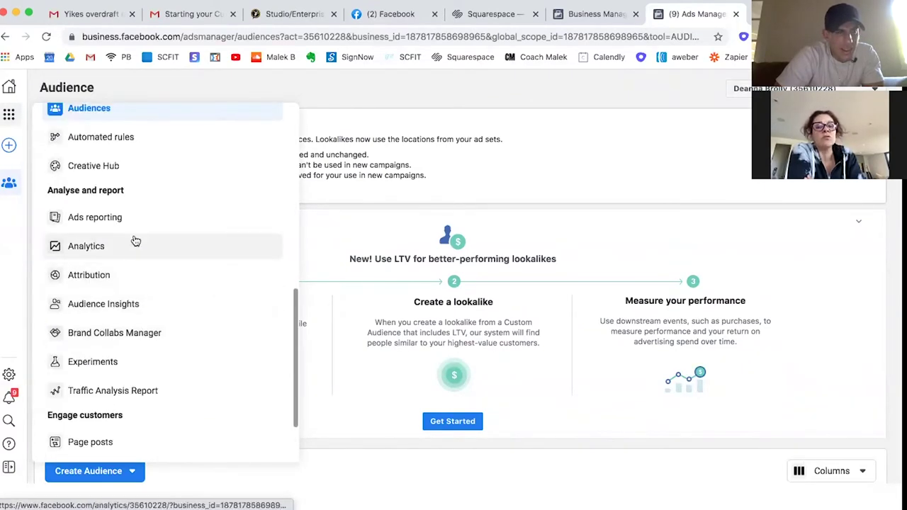
{"action": "scroll", "coordinate": [134, 243], "scroll_direction": "up", "scroll_amount": 7}
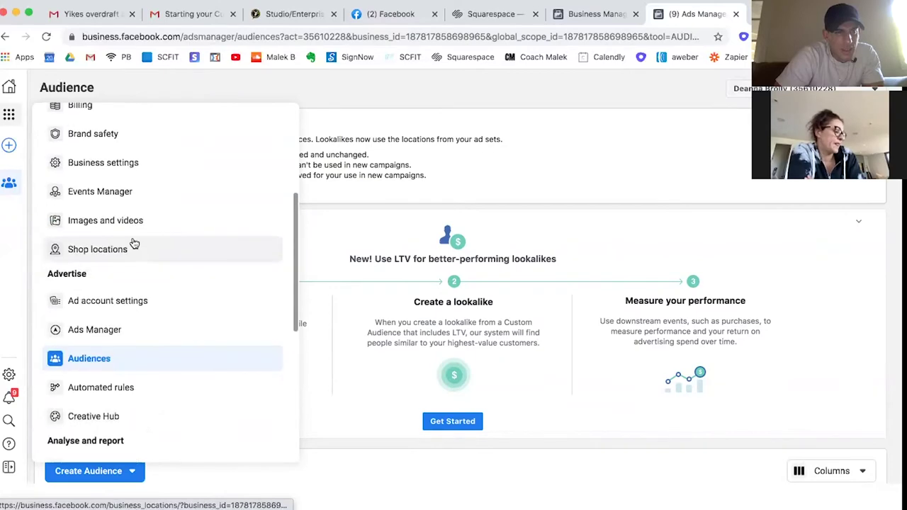
{"action": "scroll", "coordinate": [134, 243], "scroll_direction": "up", "scroll_amount": 1}
In Business Settings, go to Pixels and add a new pixel with its suggested name.
{"action": "left_click", "coordinate": [103, 296]}
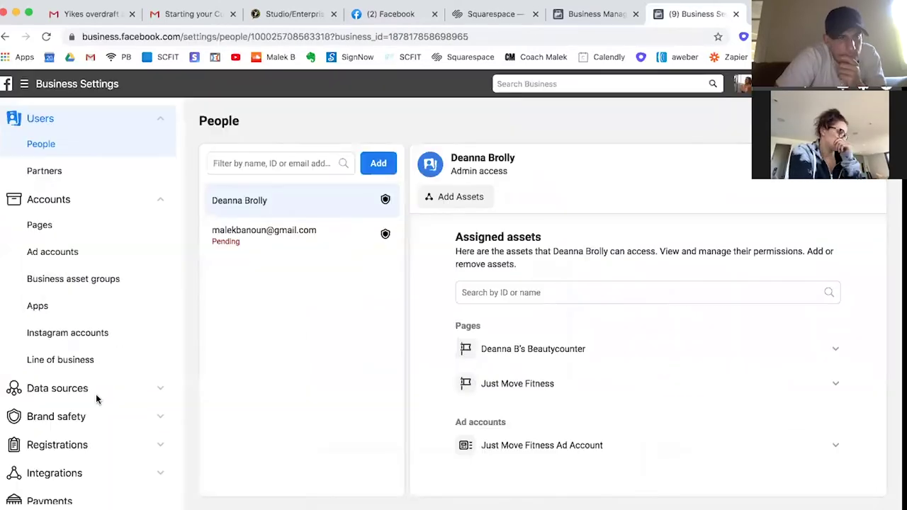
{"action": "scroll", "coordinate": [92, 395], "scroll_direction": "down", "scroll_amount": 3}
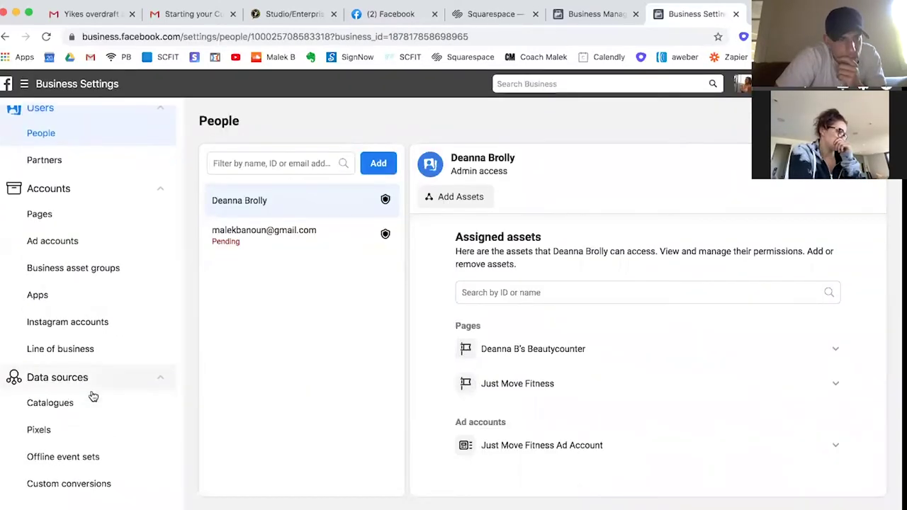
{"action": "left_click", "coordinate": [66, 343]}
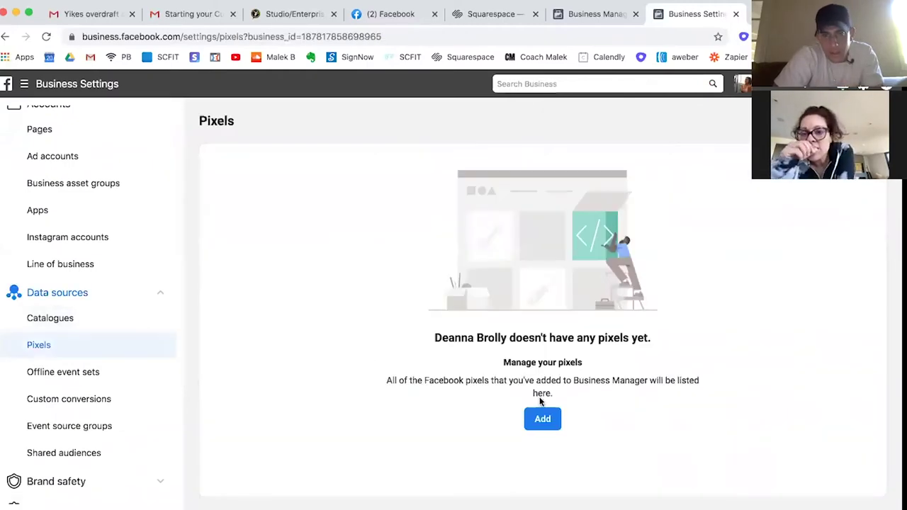
{"action": "left_click", "coordinate": [542, 419]}
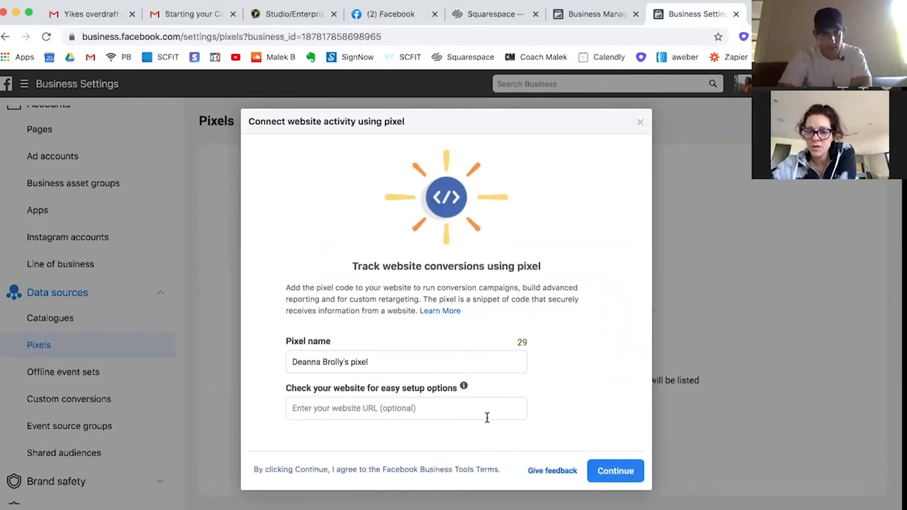
{"action": "left_click", "coordinate": [612, 471]}
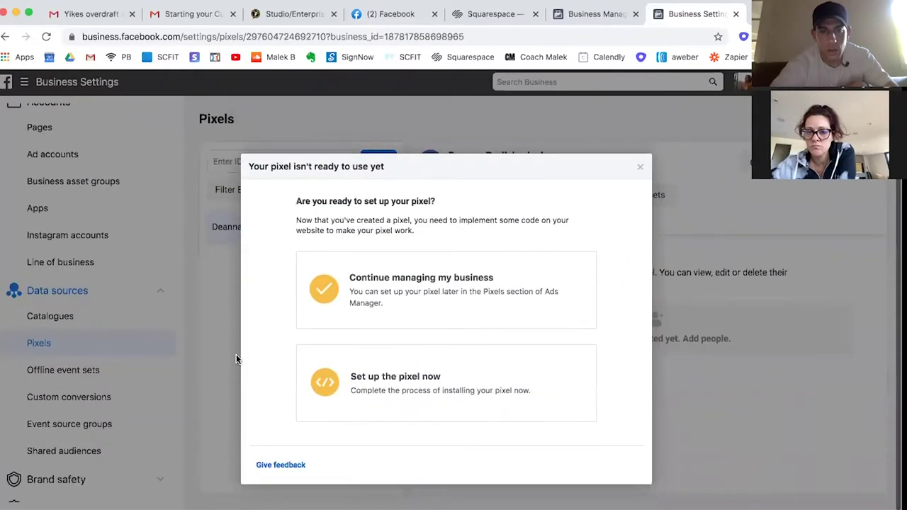
Set the pixel up now with manually added code and copy the base code.
{"action": "left_click", "coordinate": [409, 385]}
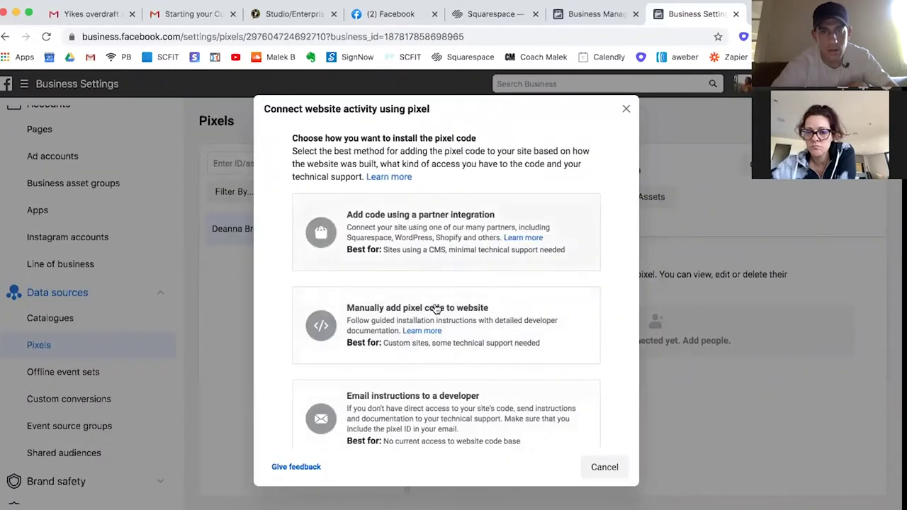
{"action": "left_click", "coordinate": [473, 327]}
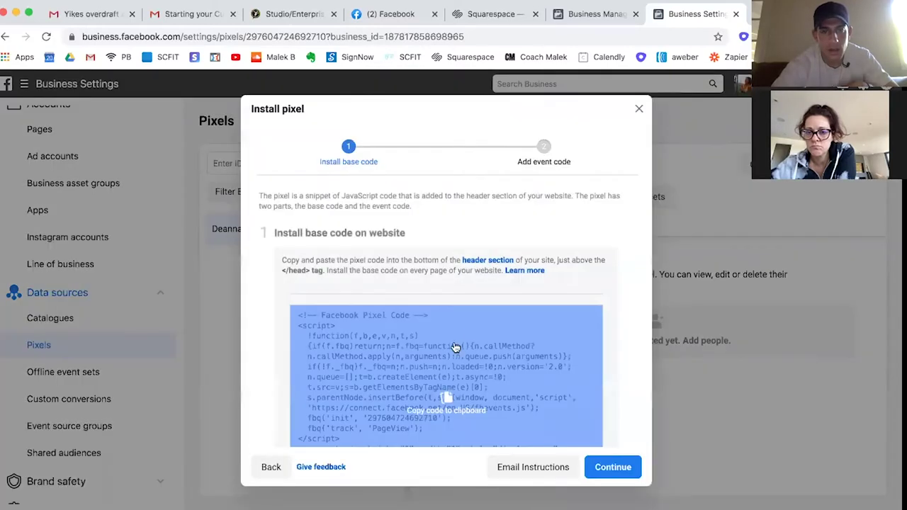
{"action": "left_click", "coordinate": [375, 345]}
Replace the funnel's existing Head Tracking Code with the Facebook Pixel code.
{"action": "scroll", "coordinate": [409, 392], "scroll_direction": "down", "scroll_amount": 5}
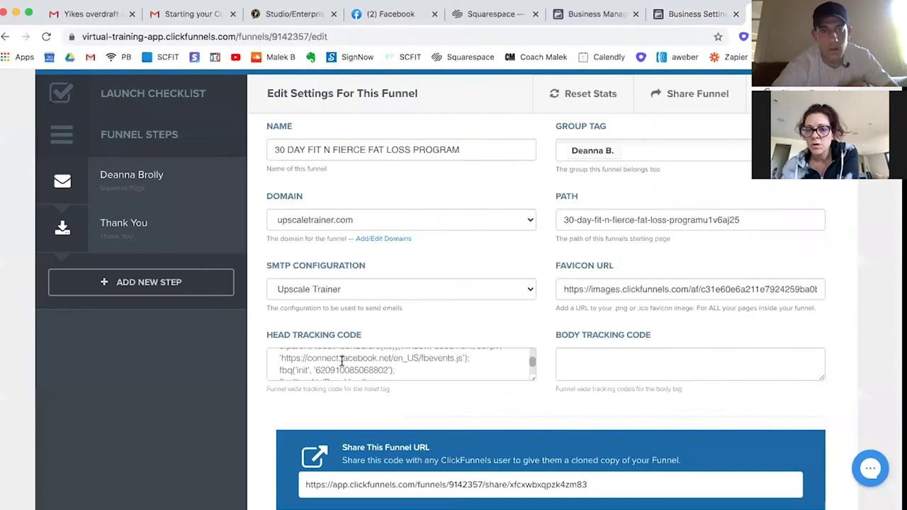
{"action": "triple_click", "coordinate": [341, 359]}
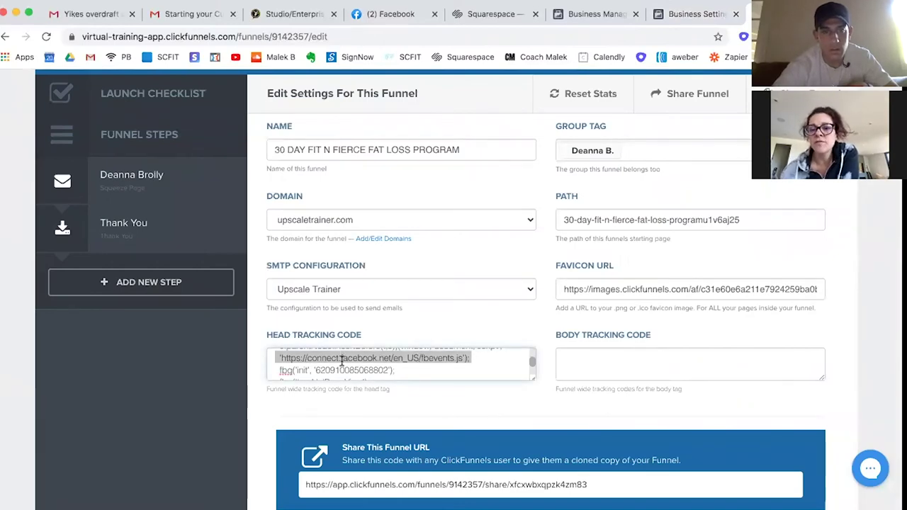
{"action": "scroll", "coordinate": [408, 368], "scroll_direction": "up", "scroll_amount": 3}
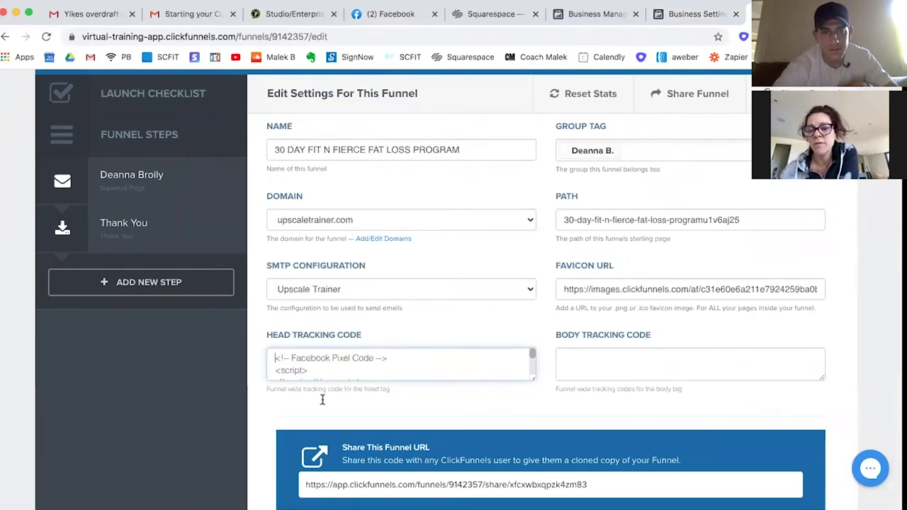
{"action": "key", "text": "super+a"}
{"action": "key", "text": "BackSpace"}
{"action": "scroll", "coordinate": [322, 401], "scroll_direction": "down", "scroll_amount": 4}
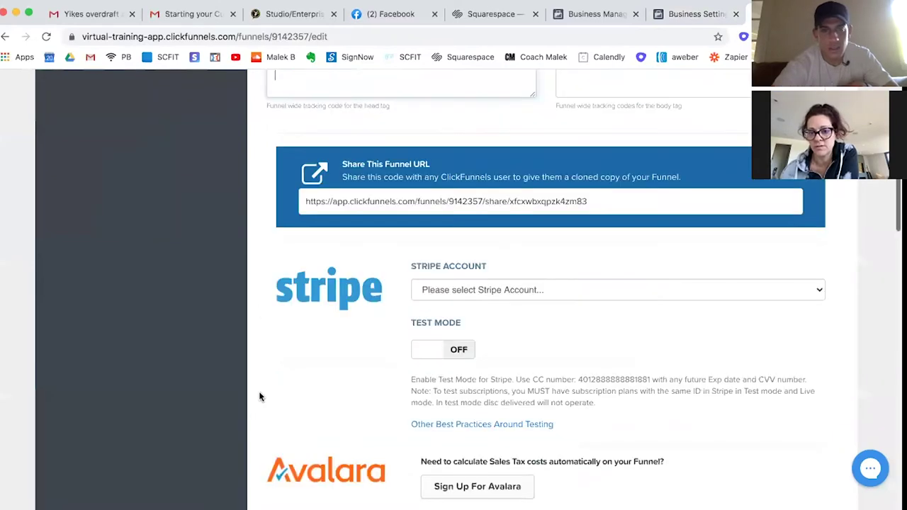
{"action": "scroll", "coordinate": [260, 310], "scroll_direction": "up", "scroll_amount": 3}
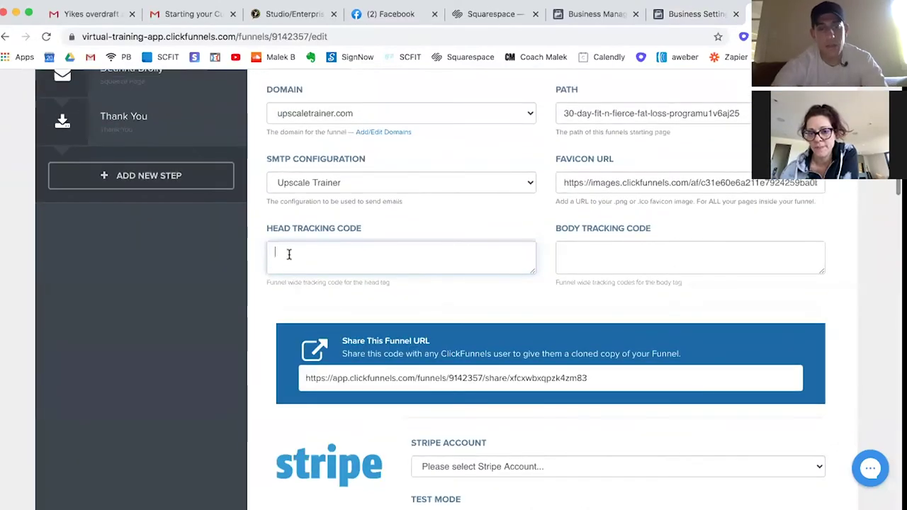
{"action": "key", "text": "super+v"}
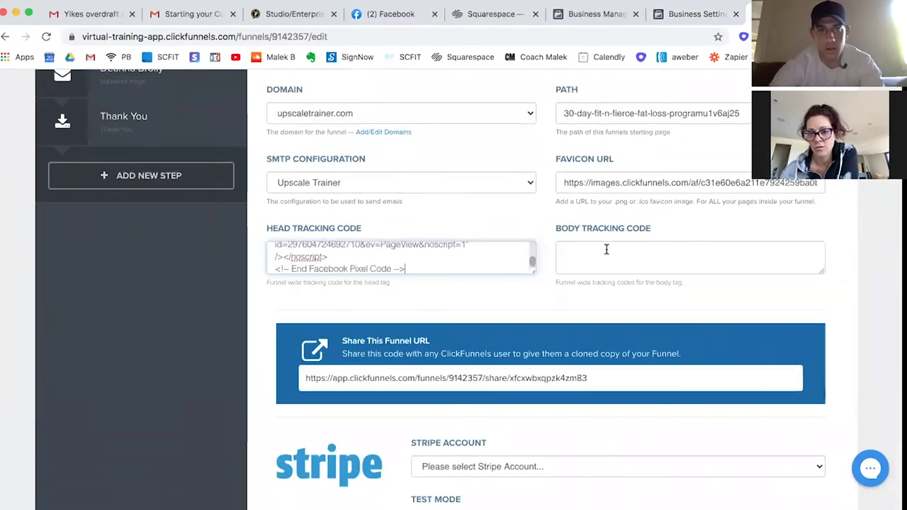
Paste the same pixel code into Body Tracking Code and save the funnel settings.
{"action": "key", "text": "super+v"}
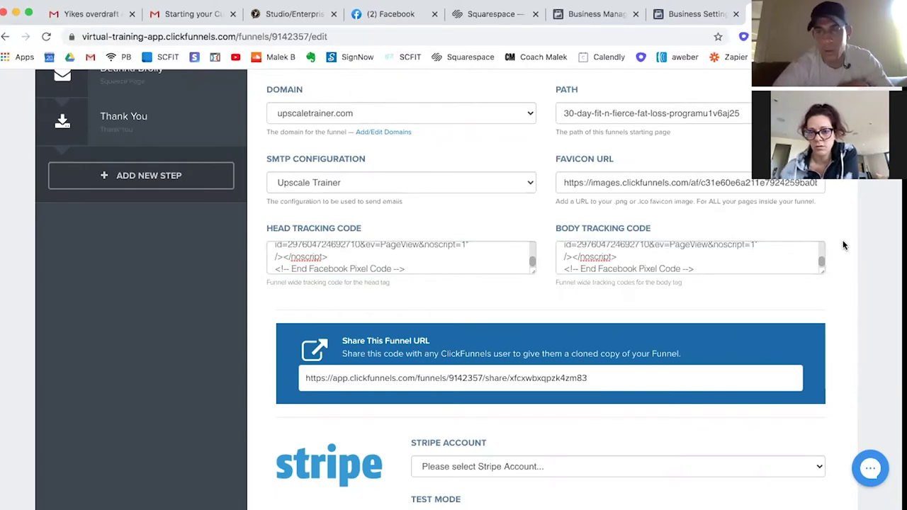
{"action": "scroll", "coordinate": [843, 245], "scroll_direction": "up", "scroll_amount": 5}
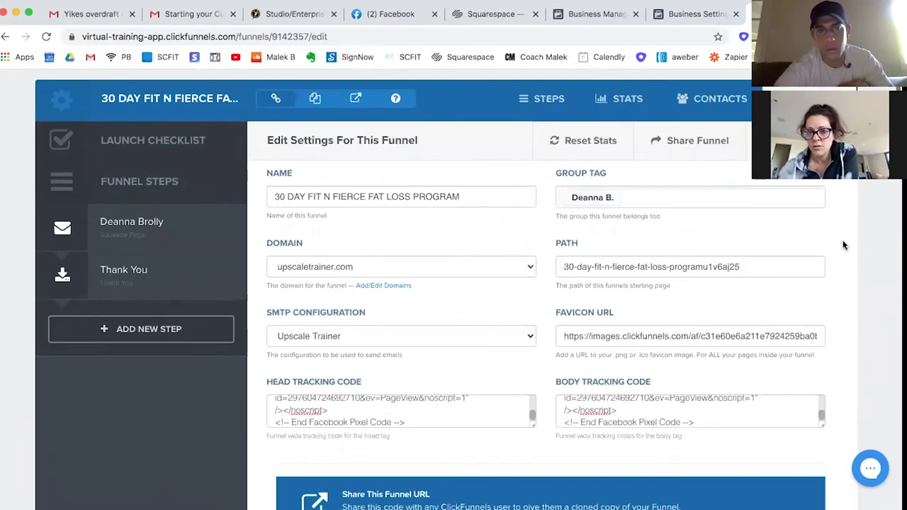
{"action": "scroll", "coordinate": [843, 245], "scroll_direction": "up", "scroll_amount": 1}
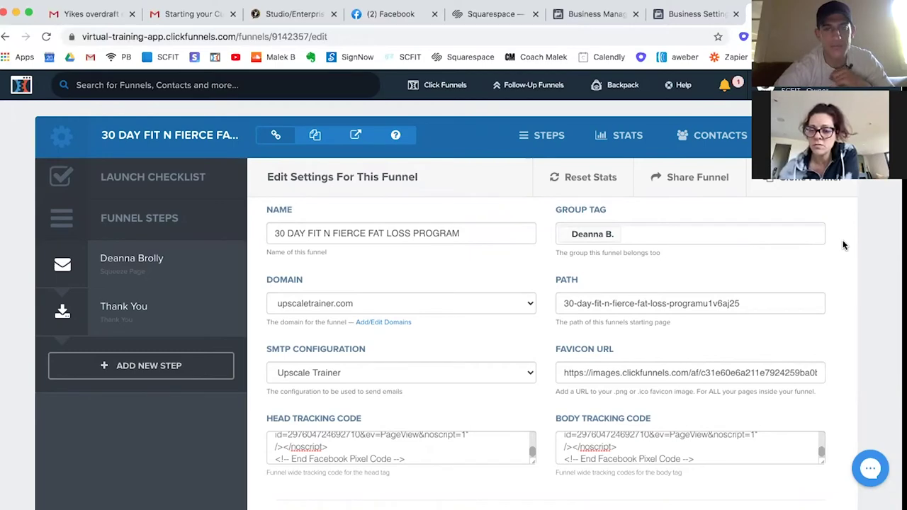
{"action": "scroll", "coordinate": [843, 245], "scroll_direction": "down", "scroll_amount": 15}
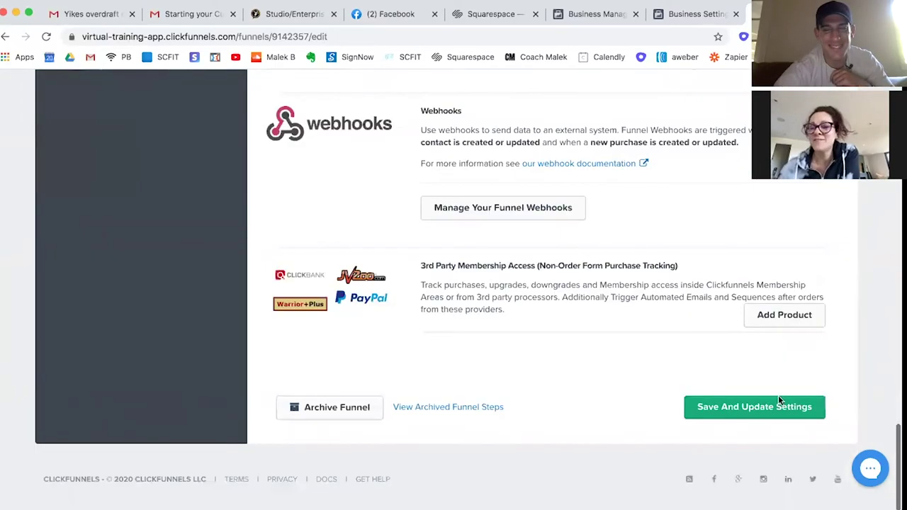
{"action": "left_click", "coordinate": [776, 404]}
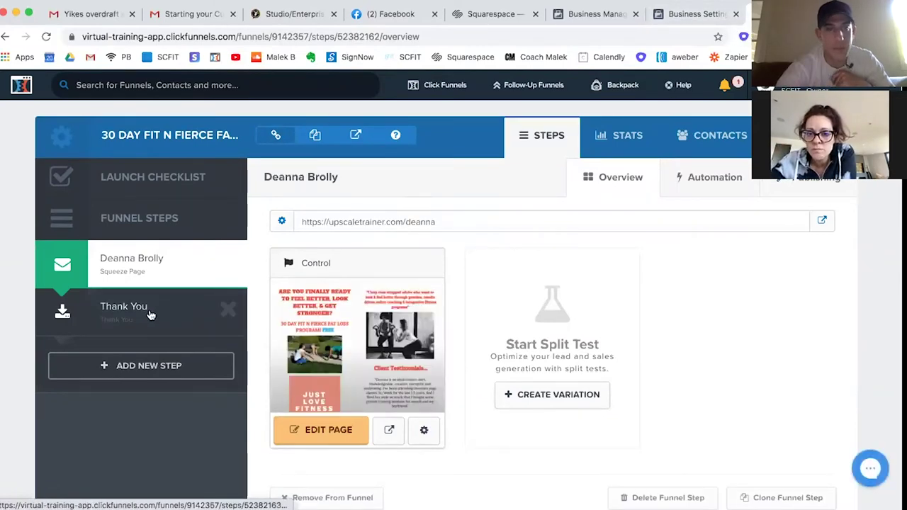
Change the Thank You step's path to thankyouforjumpstarting and update the funnel step.
{"action": "left_click", "coordinate": [149, 314]}
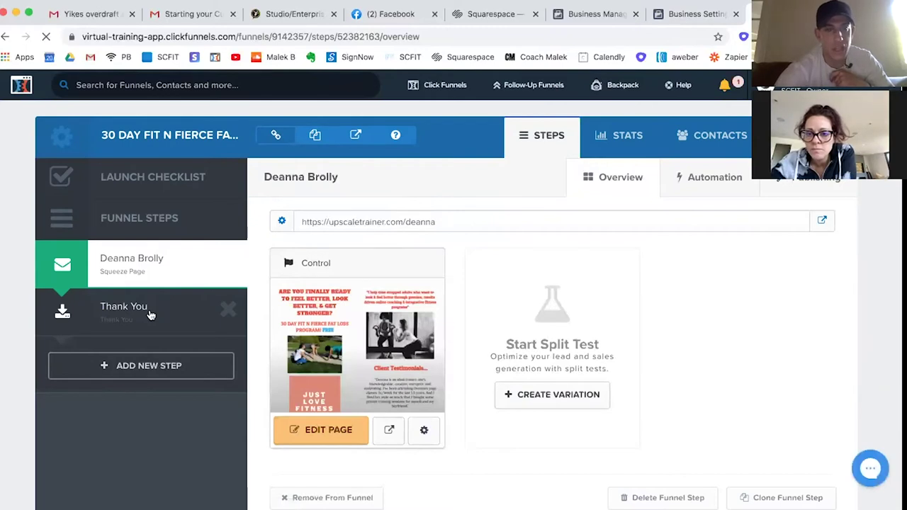
{"action": "left_click", "coordinate": [815, 178]}
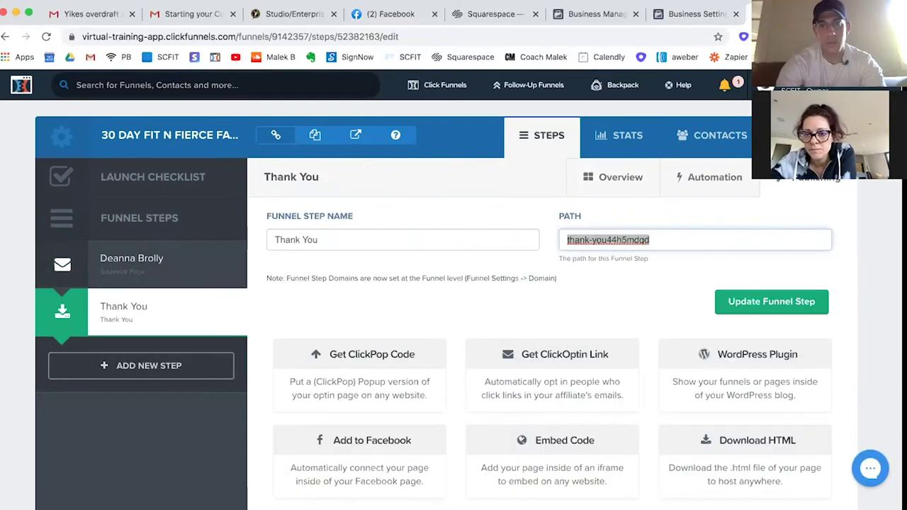
{"action": "key", "text": "BackSpace"}
{"action": "key", "text": "BackSpace"}
{"action": "key", "text": "BackSpace"}
{"action": "key", "text": "BackSpace"}
{"action": "key", "text": "BackSpace"}
{"action": "key", "text": "BackSpace"}
{"action": "key", "text": "BackSpace"}
{"action": "key", "text": "BackSpace"}
{"action": "key", "text": "BackSpace"}
{"action": "key", "text": "BackSpace"}
{"action": "key", "text": "BackSpace"}
{"action": "key", "text": "BackSpace"}
{"action": "key", "text": "BackSpace"}
{"action": "key", "text": "BackSpace"}
{"action": "key", "text": "BackSpace"}
{"action": "type", "text": "anky"}
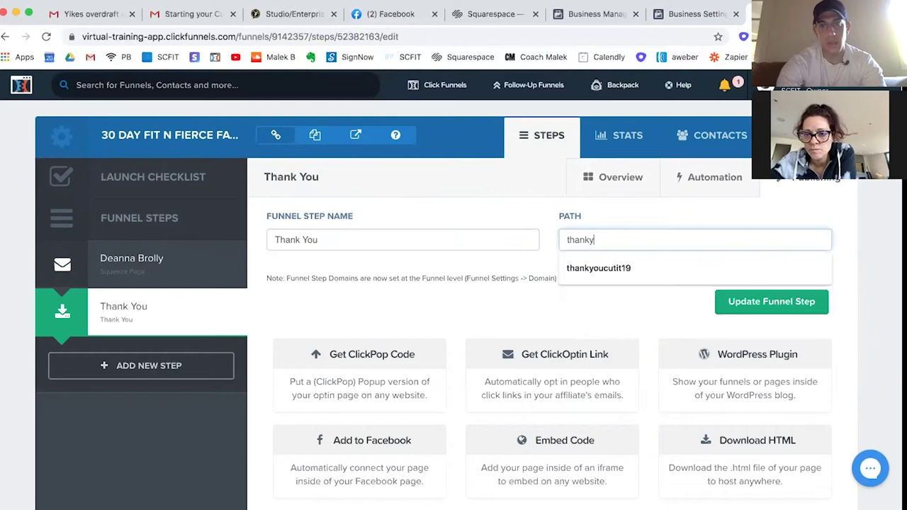
{"action": "type", "text": "ouforjum"}
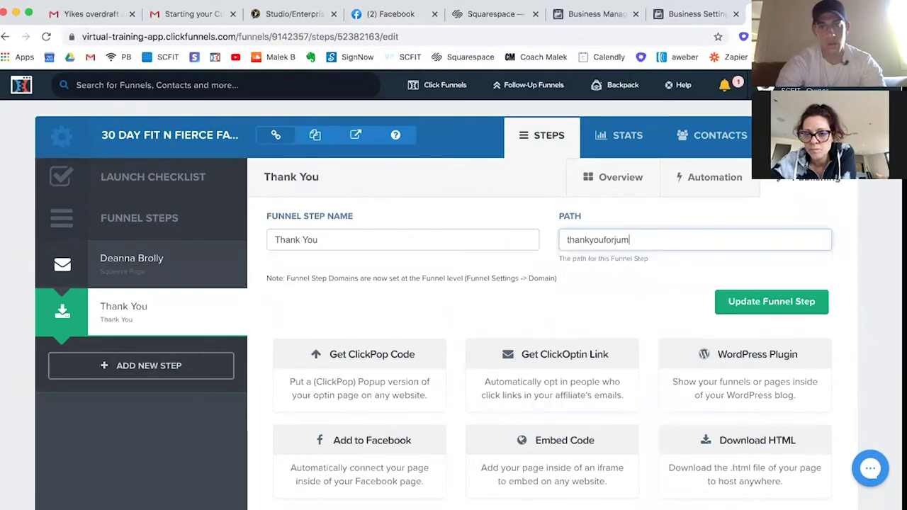
{"action": "type", "text": "pstarting"}
{"action": "left_click", "coordinate": [755, 304]}
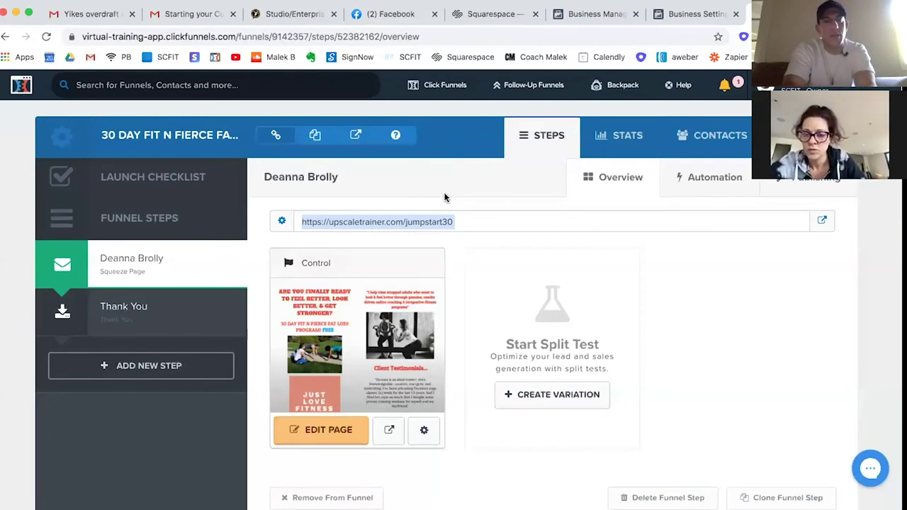
In Business Settings, close the Install pixel dialog and open Business asset groups.
{"action": "left_click", "coordinate": [688, 13]}
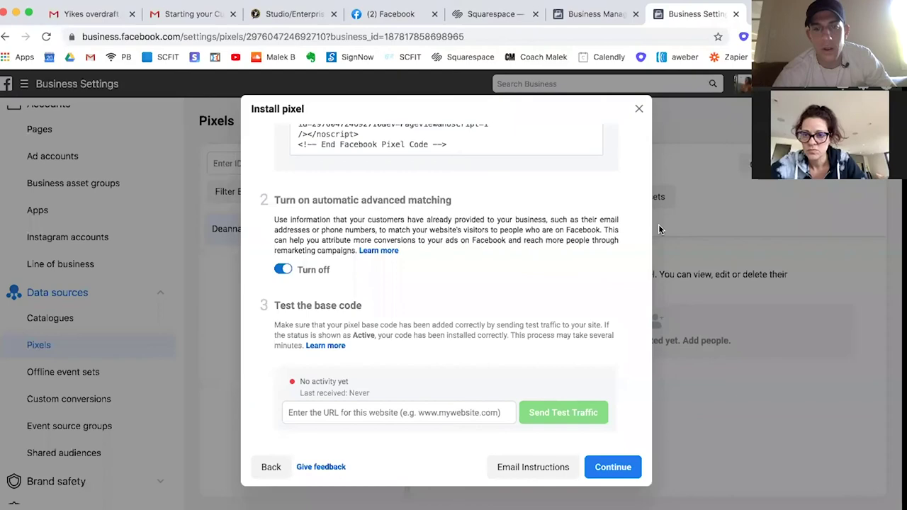
{"action": "left_click", "coordinate": [640, 111]}
{"action": "left_click", "coordinate": [66, 188]}
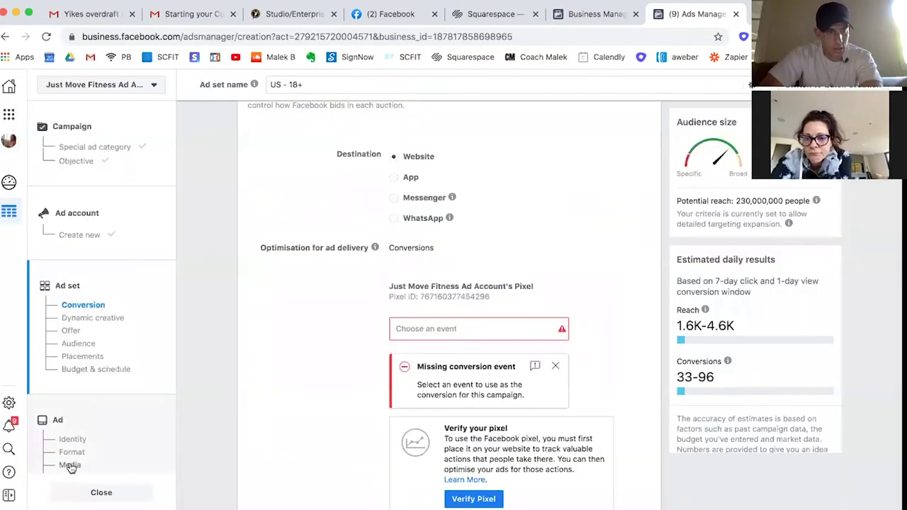
{"action": "scroll", "coordinate": [70, 468], "scroll_direction": "down", "scroll_amount": 2}
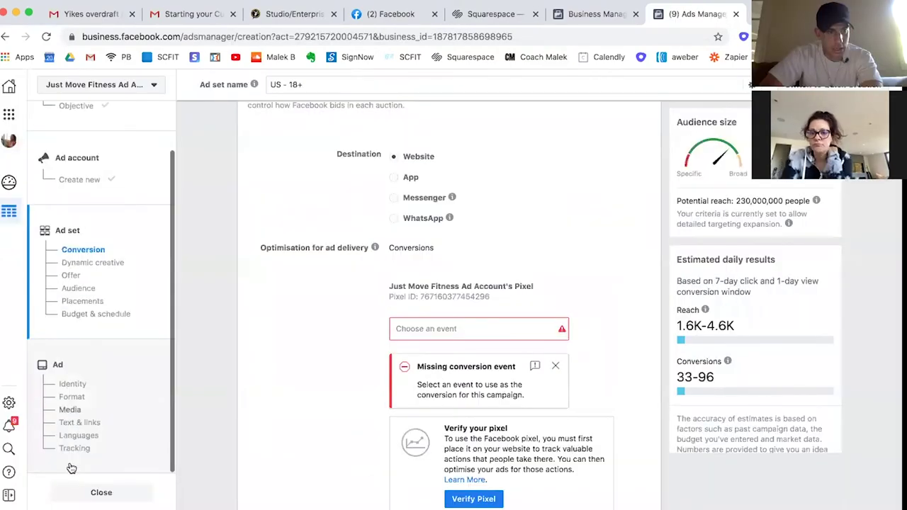
Set the ad's Instagram account to justmovefitnesssf.
{"action": "left_click", "coordinate": [79, 423]}
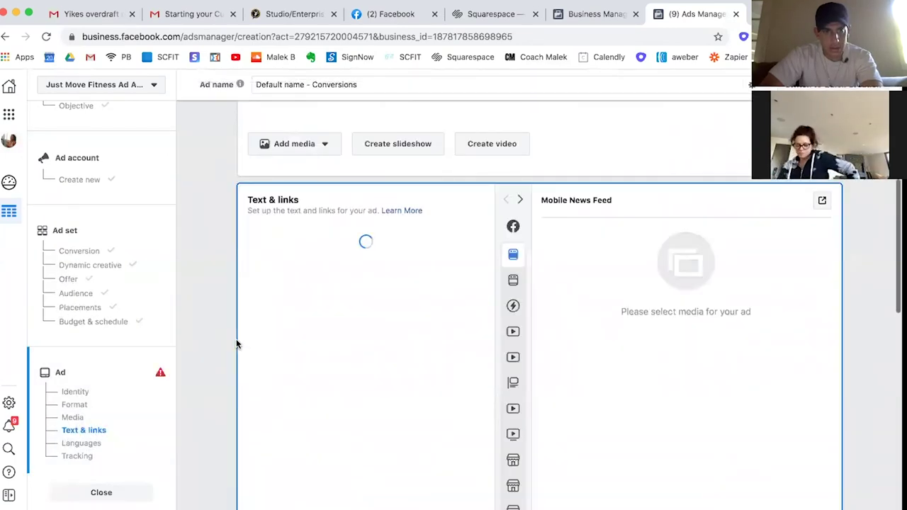
{"action": "scroll", "coordinate": [236, 344], "scroll_direction": "up", "scroll_amount": 8}
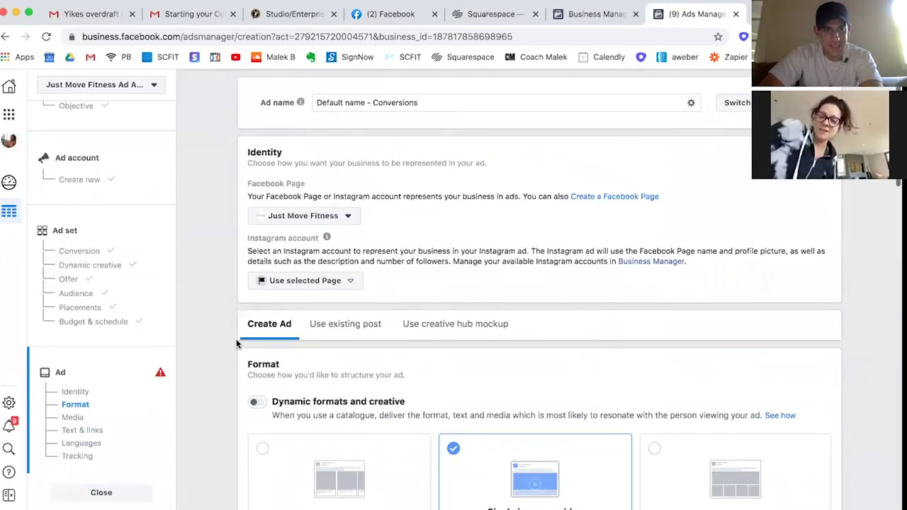
{"action": "left_click", "coordinate": [291, 281]}
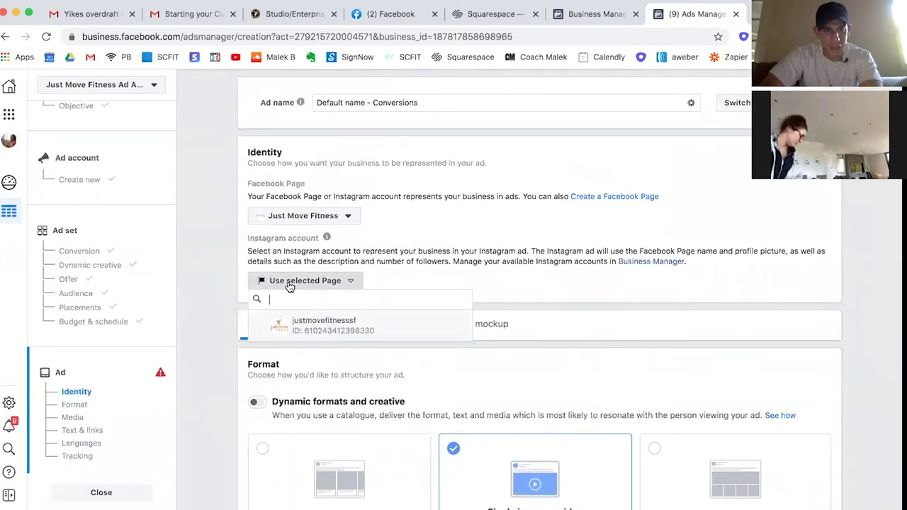
{"action": "left_click", "coordinate": [304, 329]}
{"action": "scroll", "coordinate": [294, 277], "scroll_direction": "down", "scroll_amount": 10}
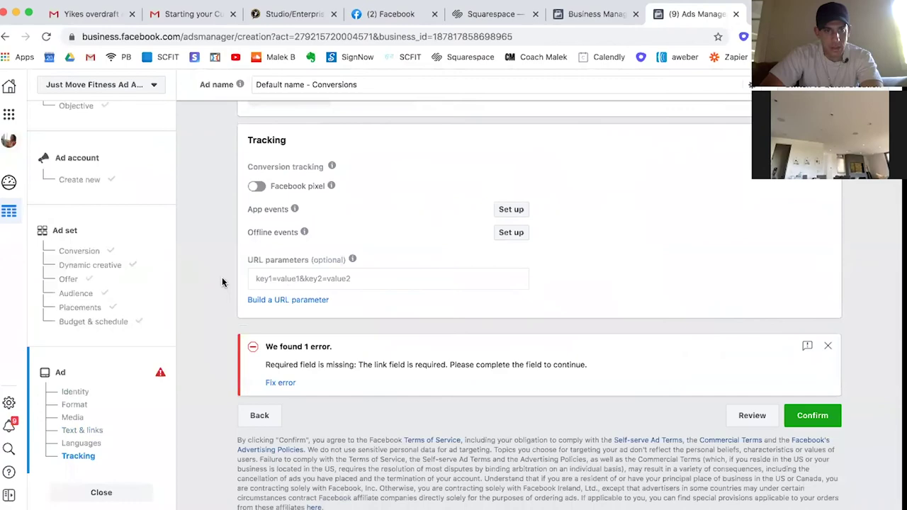
{"action": "scroll", "coordinate": [221, 282], "scroll_direction": "up", "scroll_amount": 2}
{"action": "left_click", "coordinate": [256, 325]}
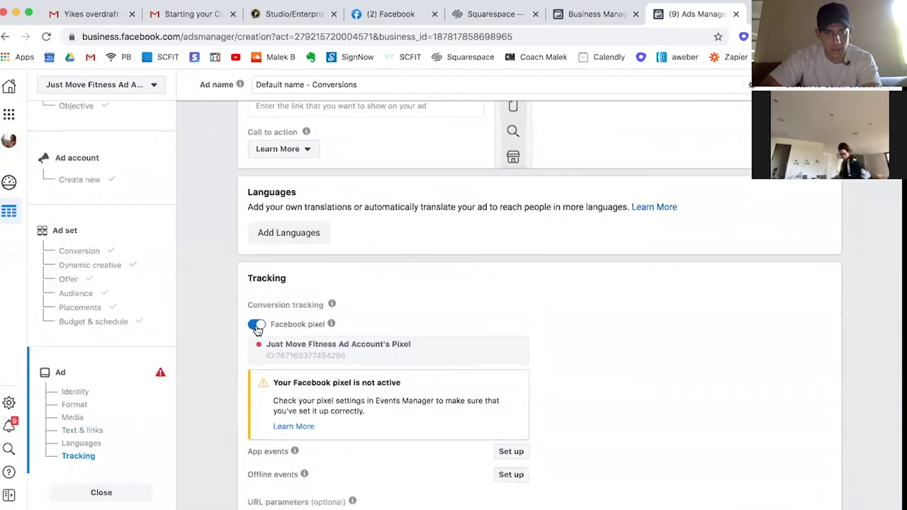
{"action": "scroll", "coordinate": [216, 307], "scroll_direction": "up", "scroll_amount": 5}
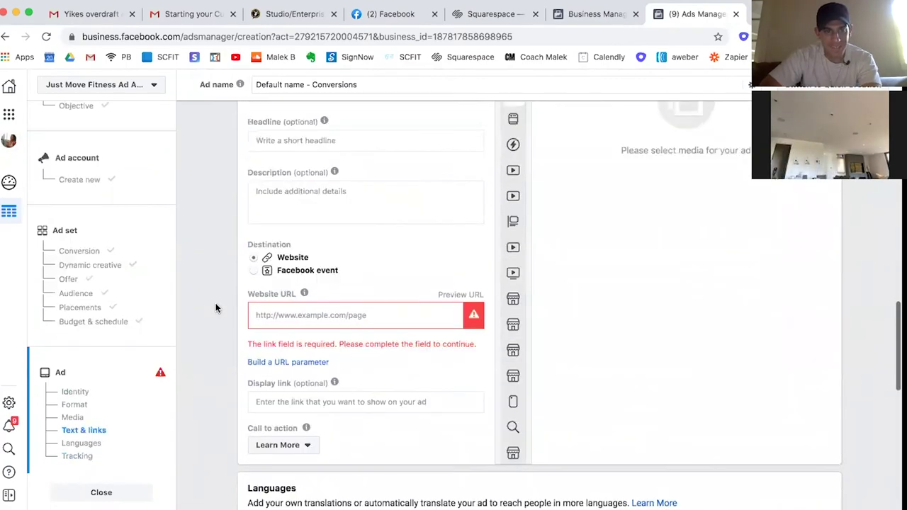
{"action": "left_click", "coordinate": [270, 316]}
{"action": "type", "text": "https://upscaletrainer.com/jumpstart30"}
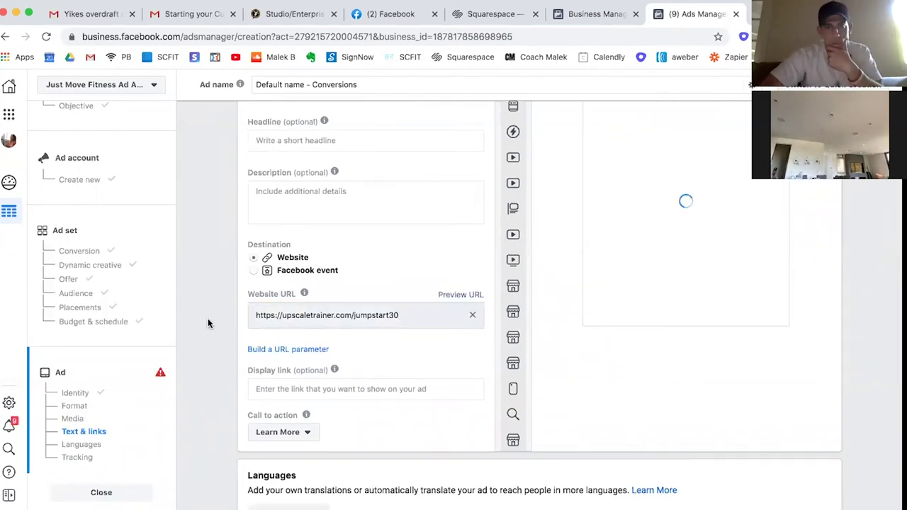
{"action": "scroll", "coordinate": [207, 323], "scroll_direction": "up", "scroll_amount": 3}
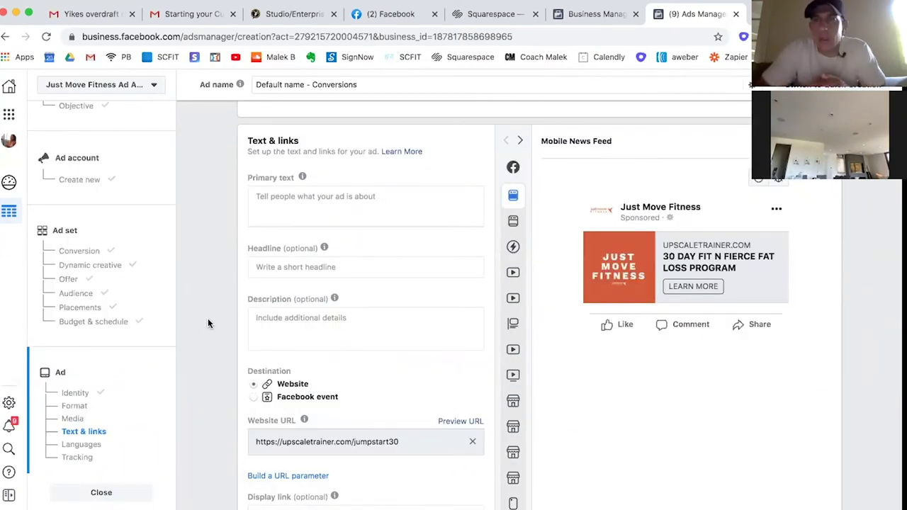
{"action": "scroll", "coordinate": [207, 323], "scroll_direction": "up", "scroll_amount": 1}
{"action": "scroll", "coordinate": [207, 323], "scroll_direction": "up", "scroll_amount": 3}
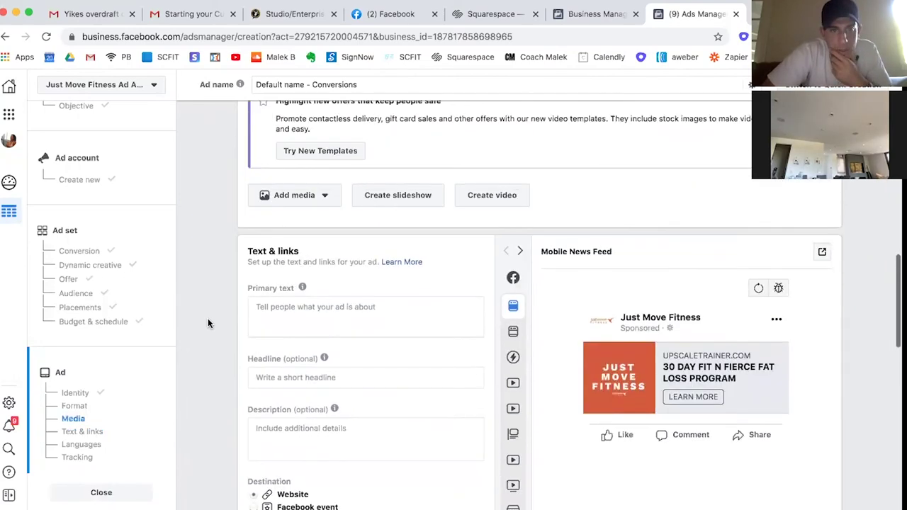
{"action": "scroll", "coordinate": [208, 323], "scroll_direction": "up", "scroll_amount": 10}
{"action": "scroll", "coordinate": [207, 323], "scroll_direction": "up", "scroll_amount": 5}
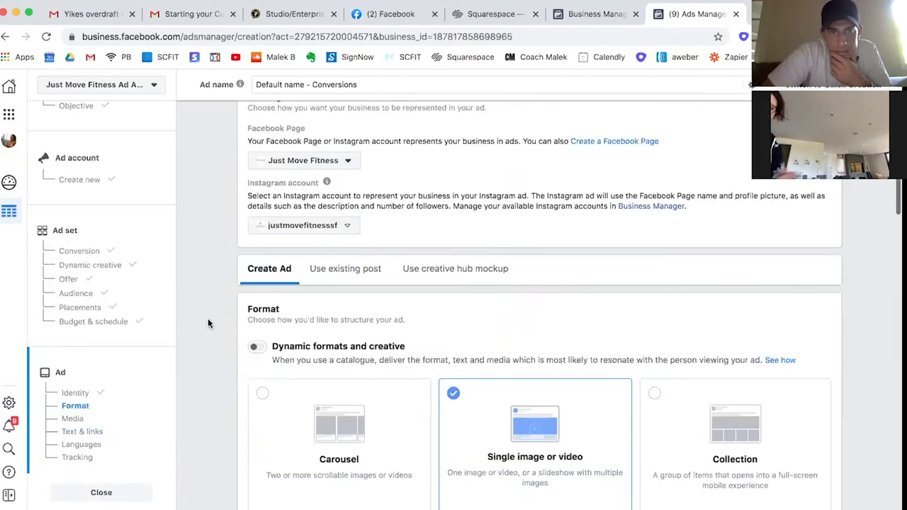
{"action": "scroll", "coordinate": [208, 323], "scroll_direction": "down", "scroll_amount": 2}
Enter primary text '1,000 list building ad' and headline 'JUMP START YOUR FIT JOURNEY NOW', then review the preview.
{"action": "type", "text": "T F"}
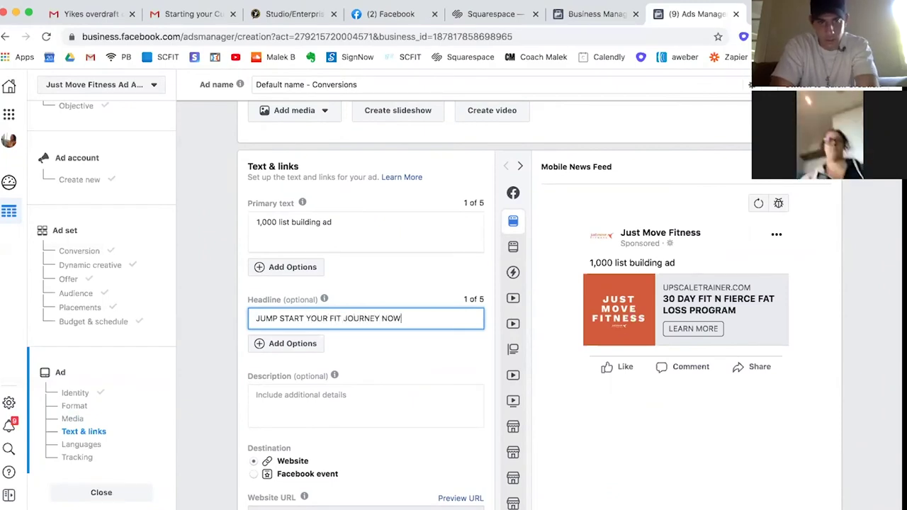
{"action": "left_click", "coordinate": [365, 296]}
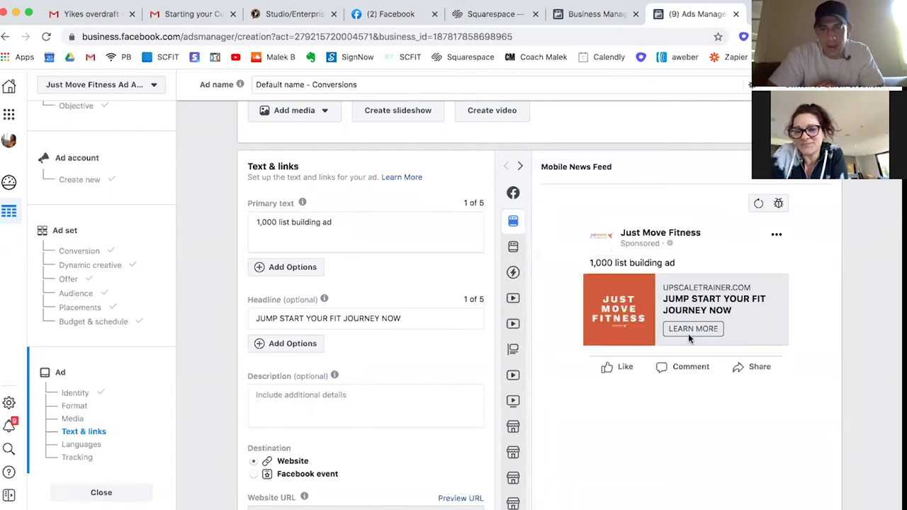
{"action": "scroll", "coordinate": [576, 334], "scroll_direction": "down", "scroll_amount": 1}
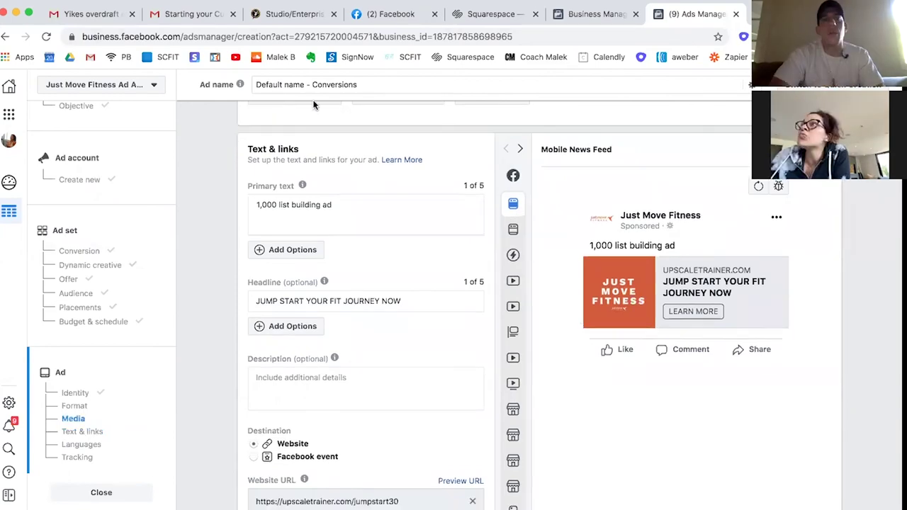